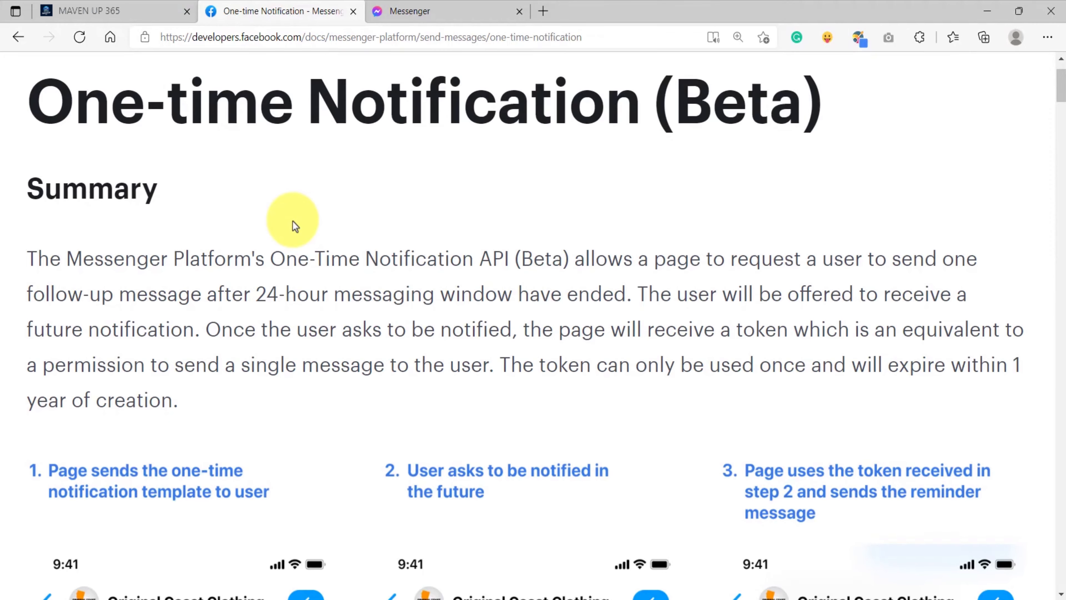
# - Review the One-time Notification documentation, including the example conversations, requested features and usage rules
pyautogui.scroll(-15, 324, 256)
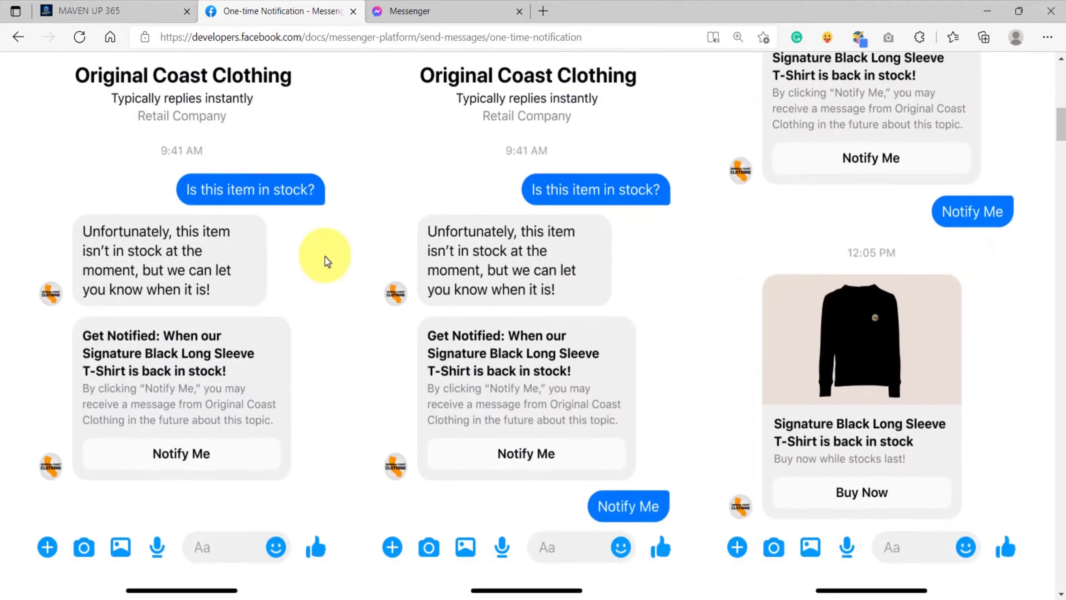
pyautogui.scroll(-15, 330, 259)
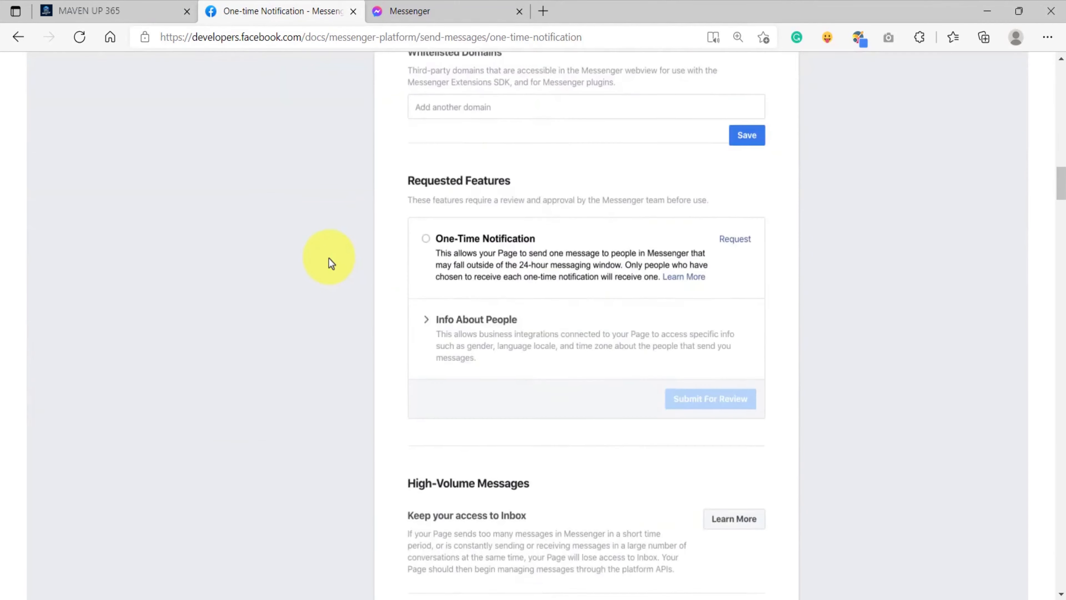
pyautogui.scroll(-4, 329, 262)
pyautogui.scroll(2, 330, 264)
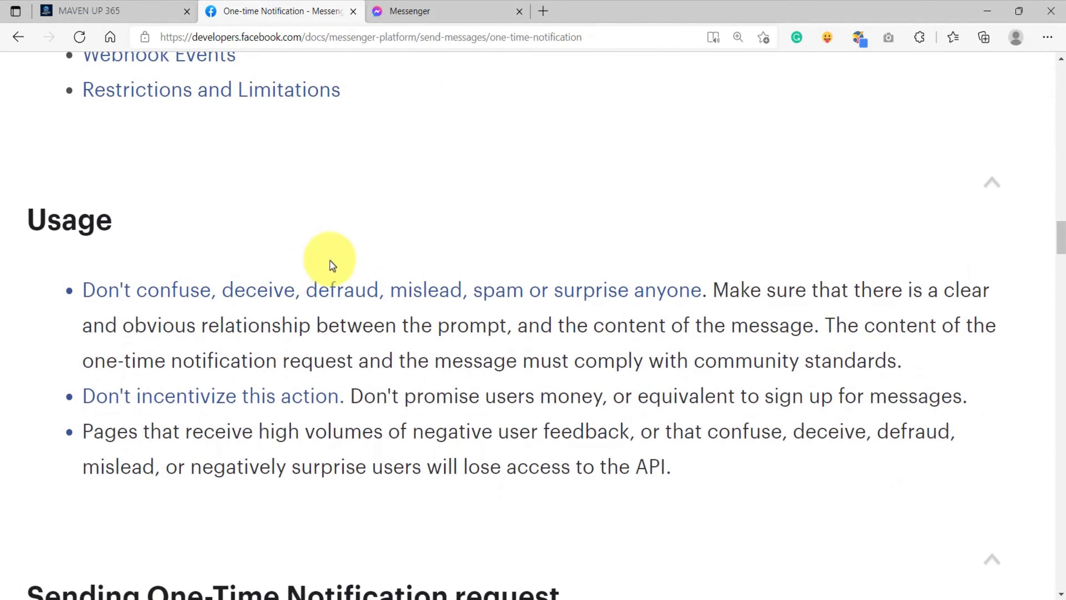
# - Switch to the MAVEN UP 365 flow builder and add a Text block connected to the Reference block
pyautogui.click(110, 10)
pyautogui.moveTo(378, 329)
pyautogui.mouseDown()
pyautogui.moveTo(443, 348)
pyautogui.moveTo(393, 337)
pyautogui.mouseUp()
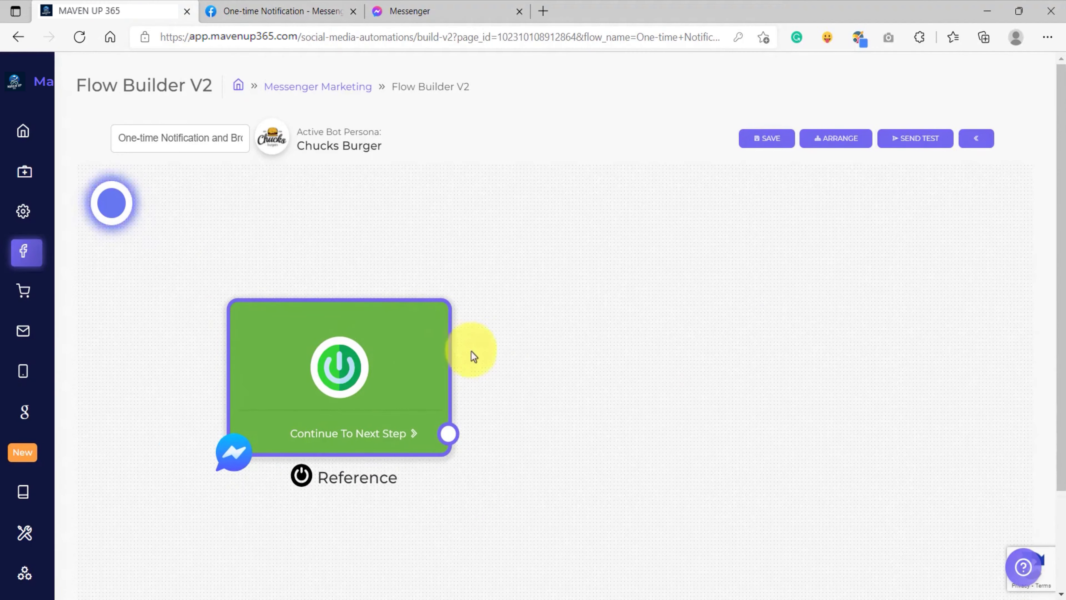
pyautogui.moveTo(526, 349); pyautogui.dragTo(471, 345)
pyautogui.moveTo(392, 431); pyautogui.dragTo(477, 295)
pyautogui.click(505, 307)
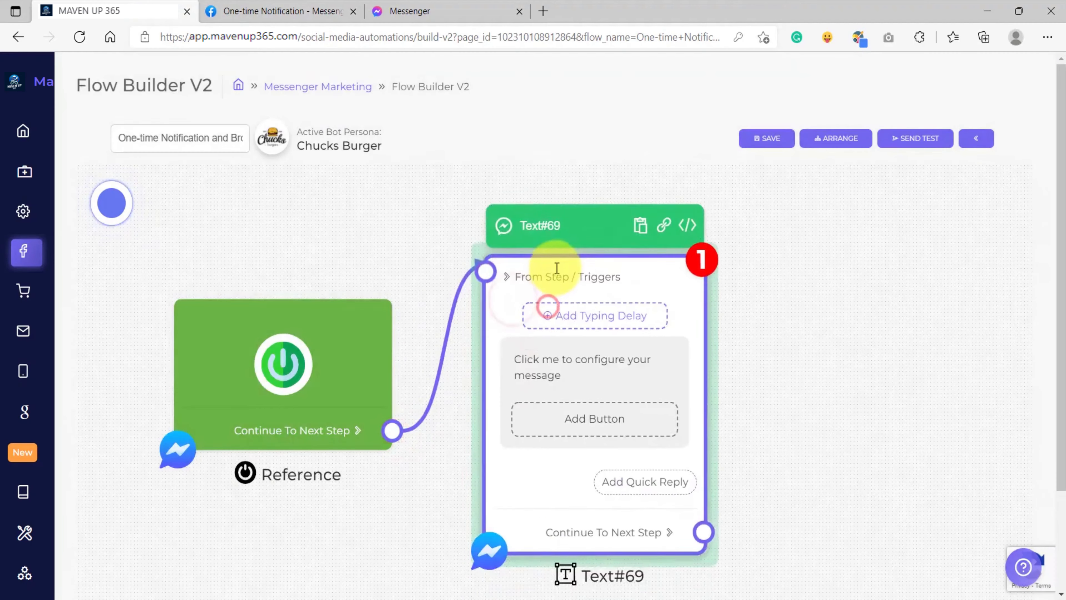
# - Set the text block's message to "Hi {{first_name}}, Unfortunately, this item is not in stock. But we can let you know when it is!"
pyautogui.click(296, 12)
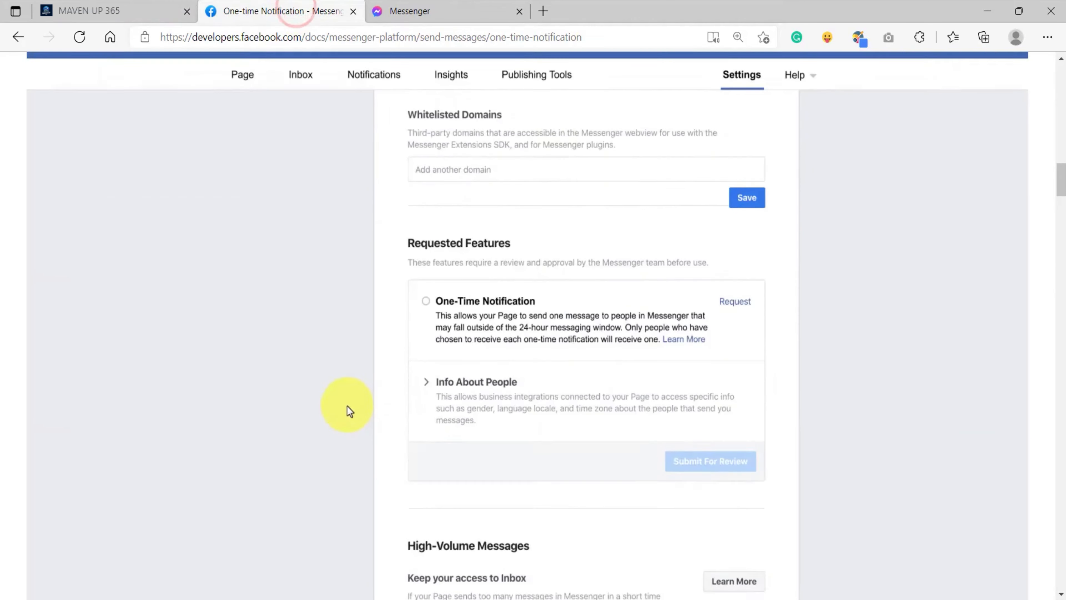
pyautogui.scroll(16, 344, 413)
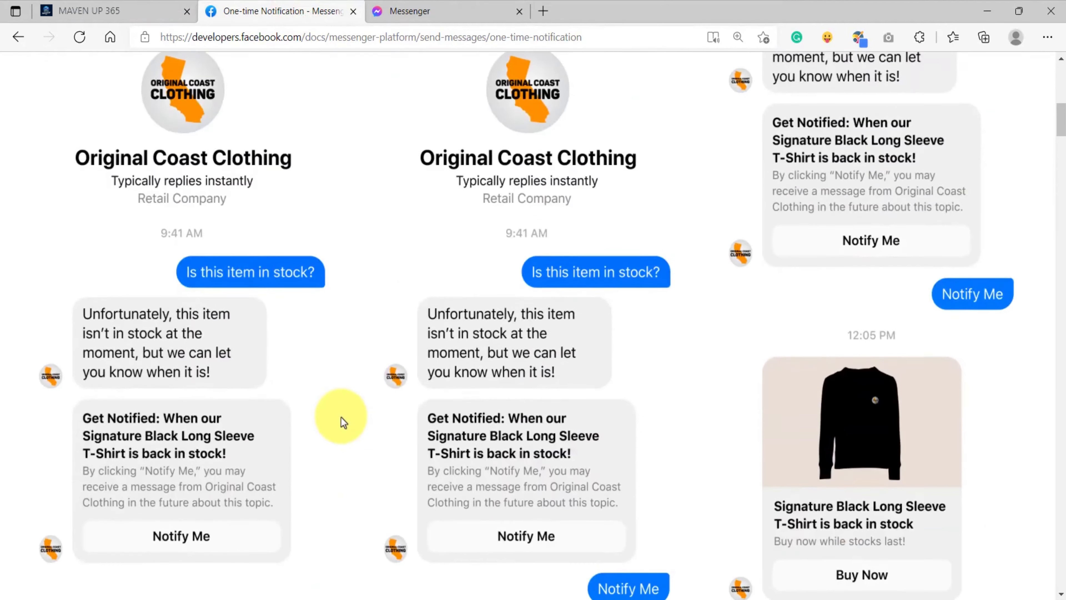
pyautogui.scroll(-2, 349, 420)
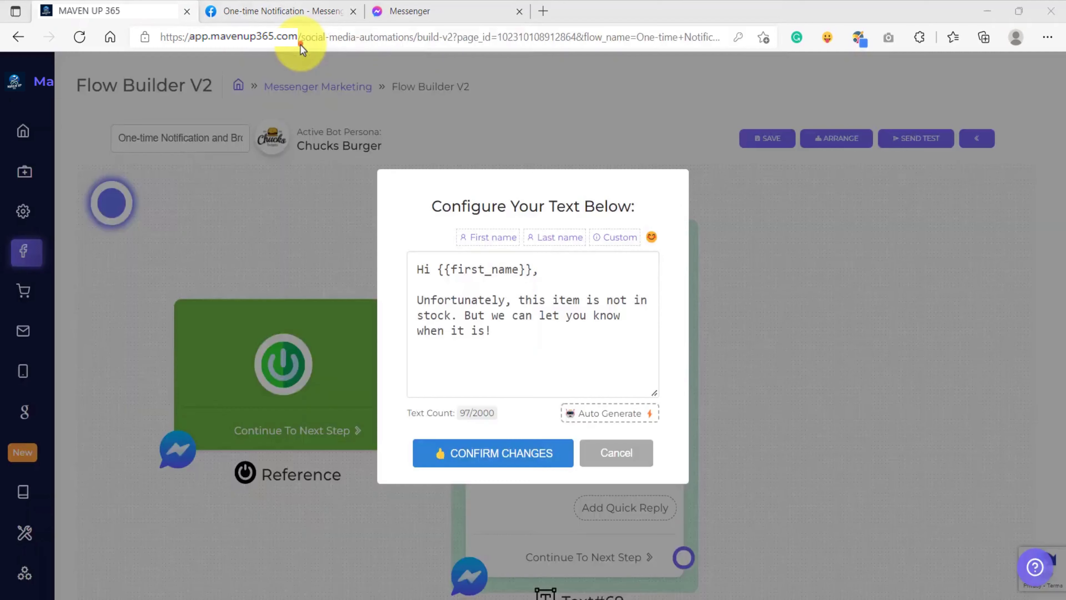
pyautogui.click(508, 335)
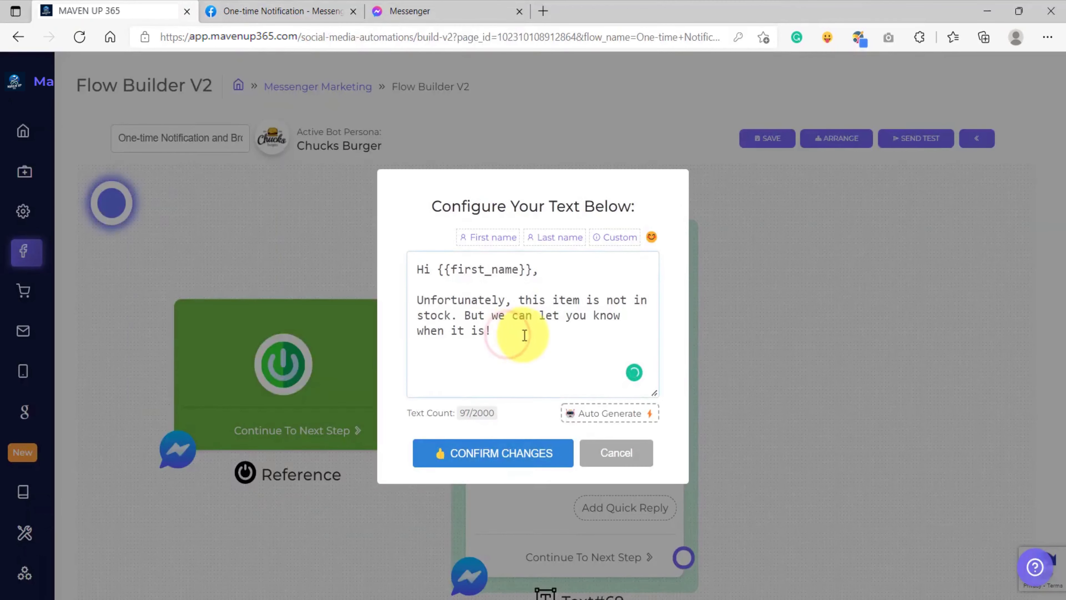
pyautogui.moveTo(519, 335); pyautogui.dragTo(417, 285)
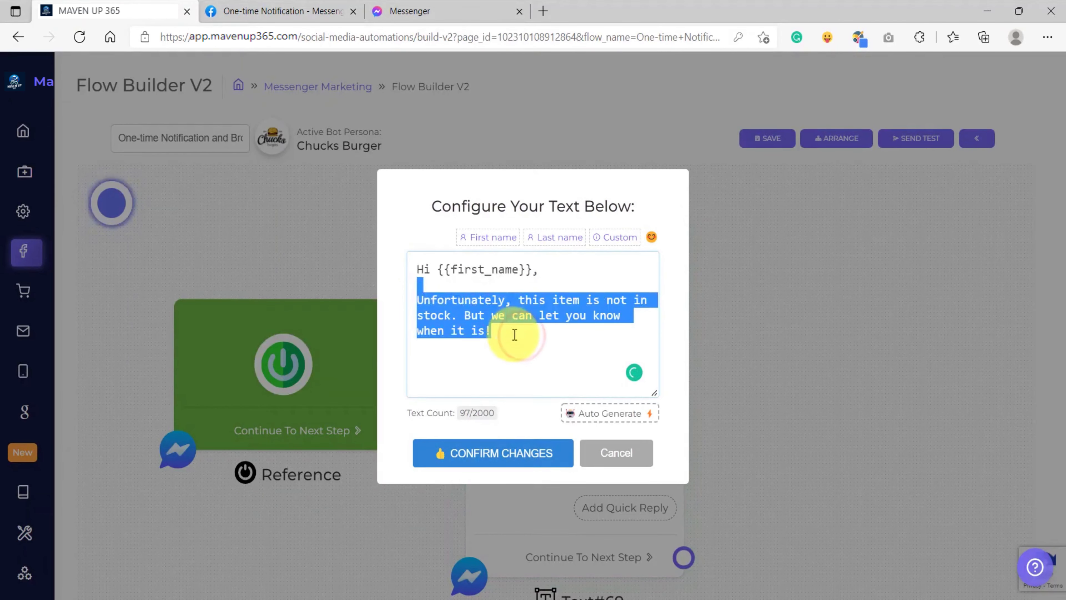
pyautogui.click(514, 335)
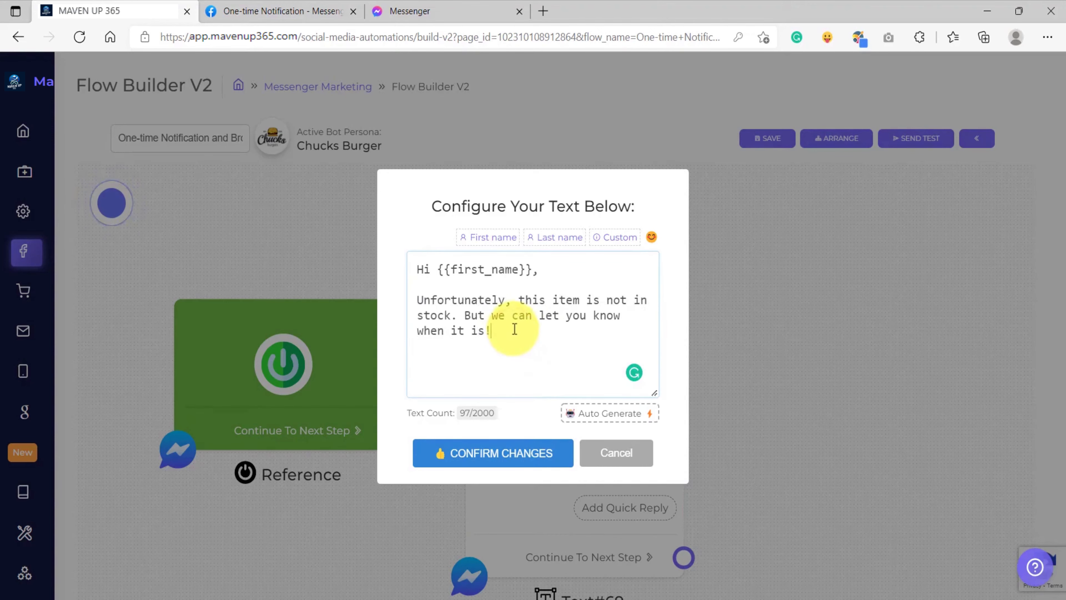
pyautogui.click(482, 456)
# - Add an OTN block connected to the text block's Continue To Next Step output
pyautogui.scroll(-3, 478, 442)
pyautogui.moveTo(710, 441); pyautogui.dragTo(554, 380)
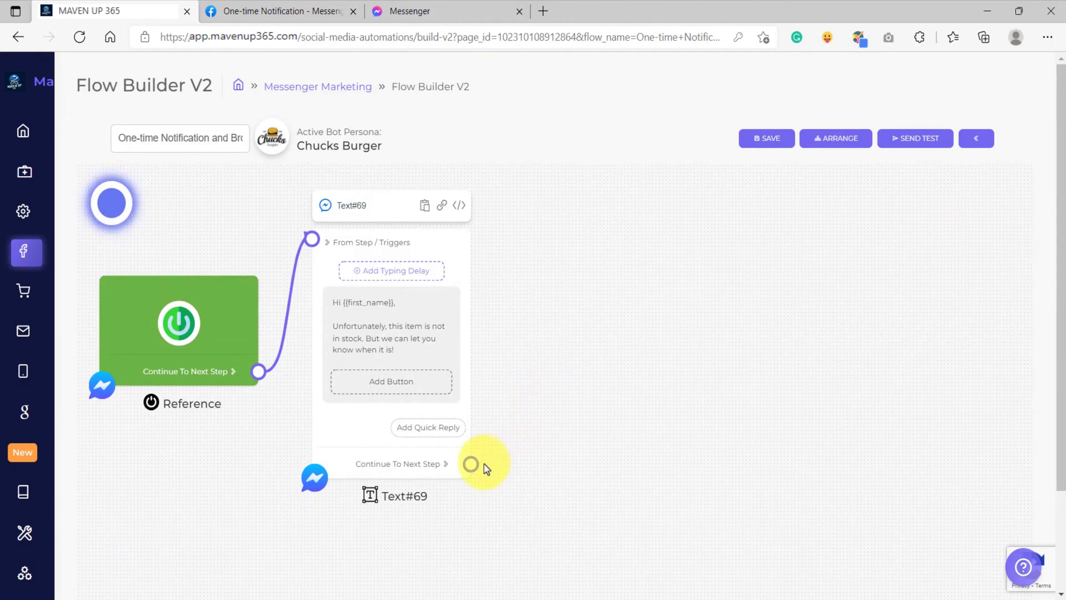
pyautogui.click(471, 464)
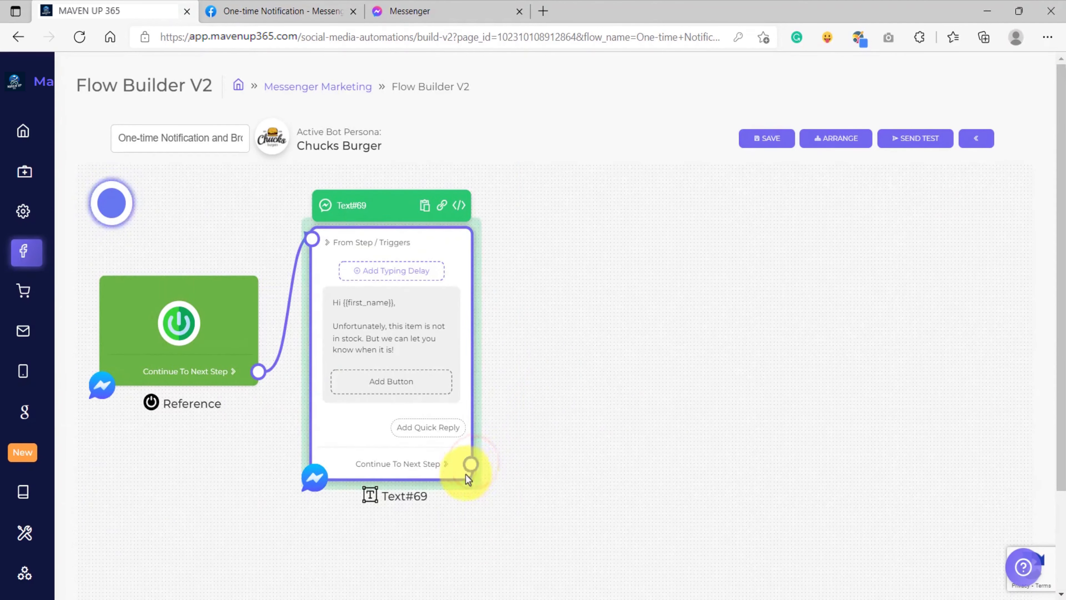
pyautogui.scroll(5, 469, 479)
pyautogui.moveTo(491, 455); pyautogui.dragTo(744, 275)
pyautogui.scroll(-7, 532, 447)
pyautogui.scroll(4, 411, 447)
pyautogui.scroll(-4, 513, 454)
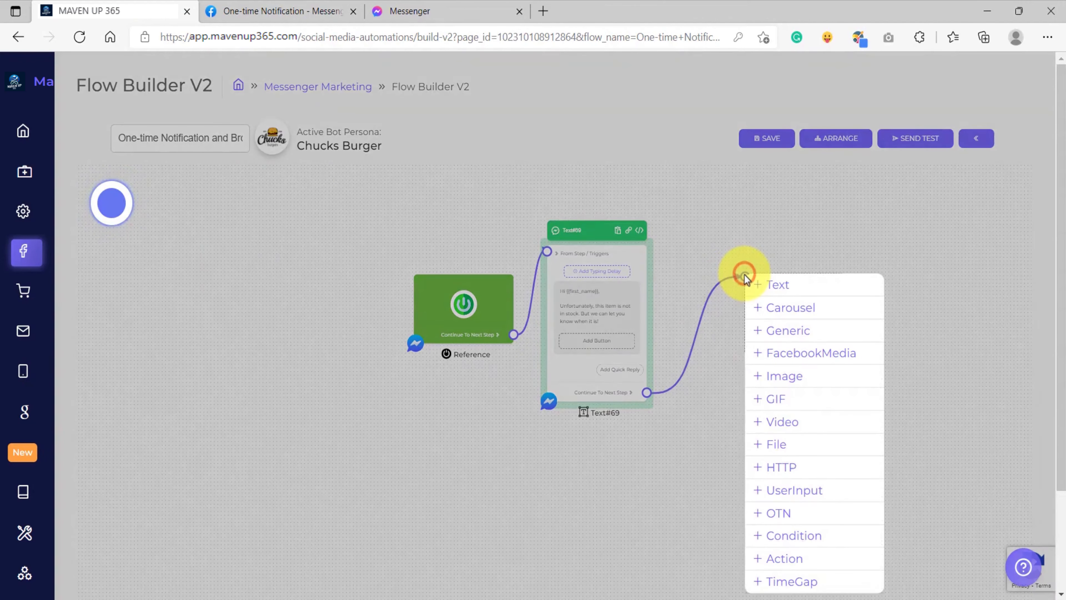
pyautogui.click(790, 519)
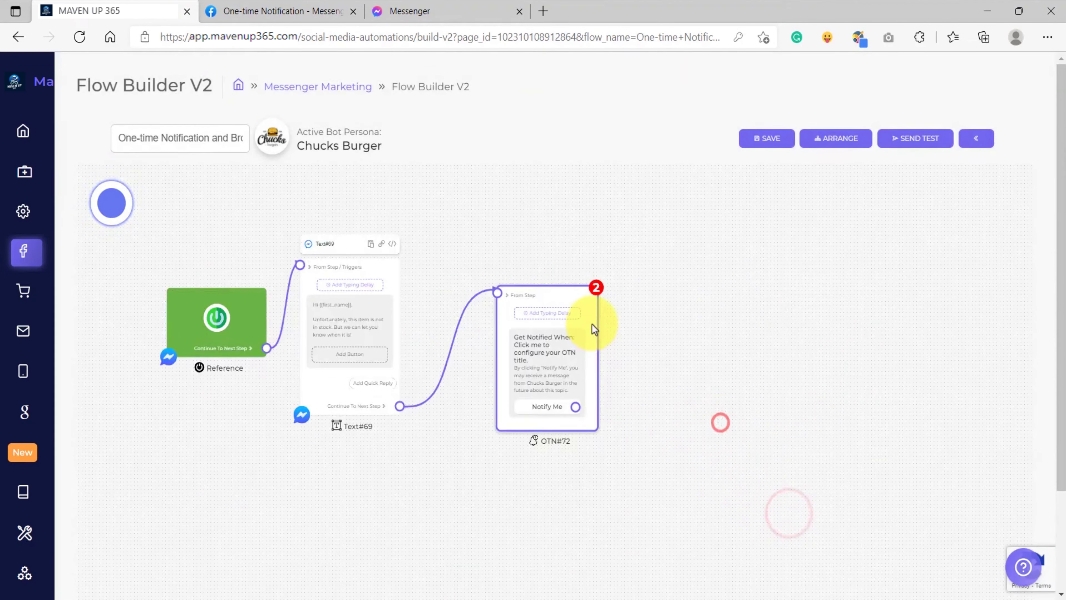
# - Set the OTN block to Create New OTN after checking the choices offered by Use Existing OTN
pyautogui.scroll(5, 593, 321)
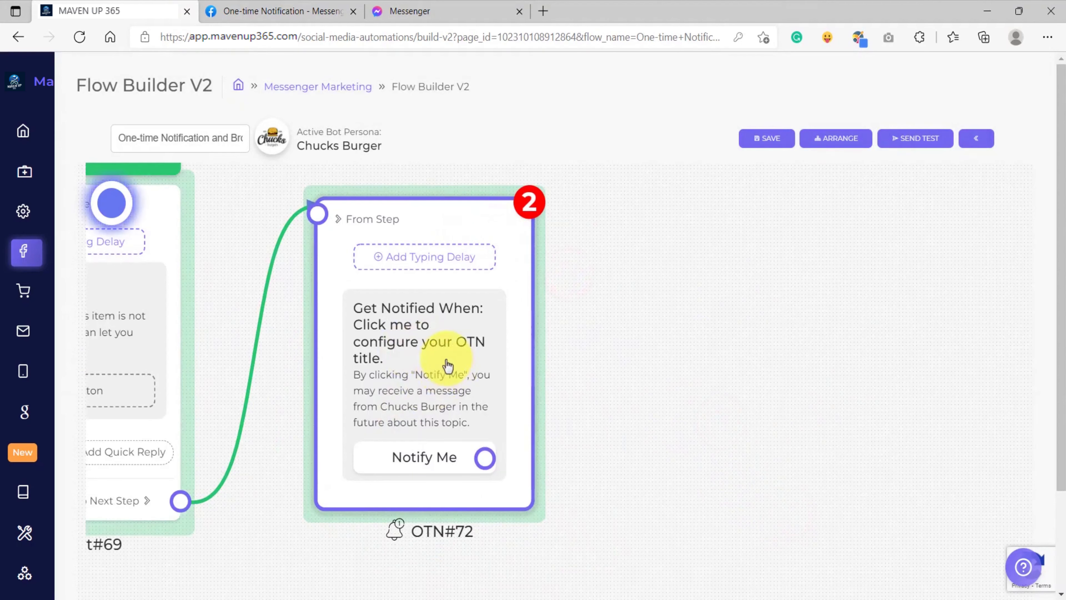
pyautogui.click(434, 336)
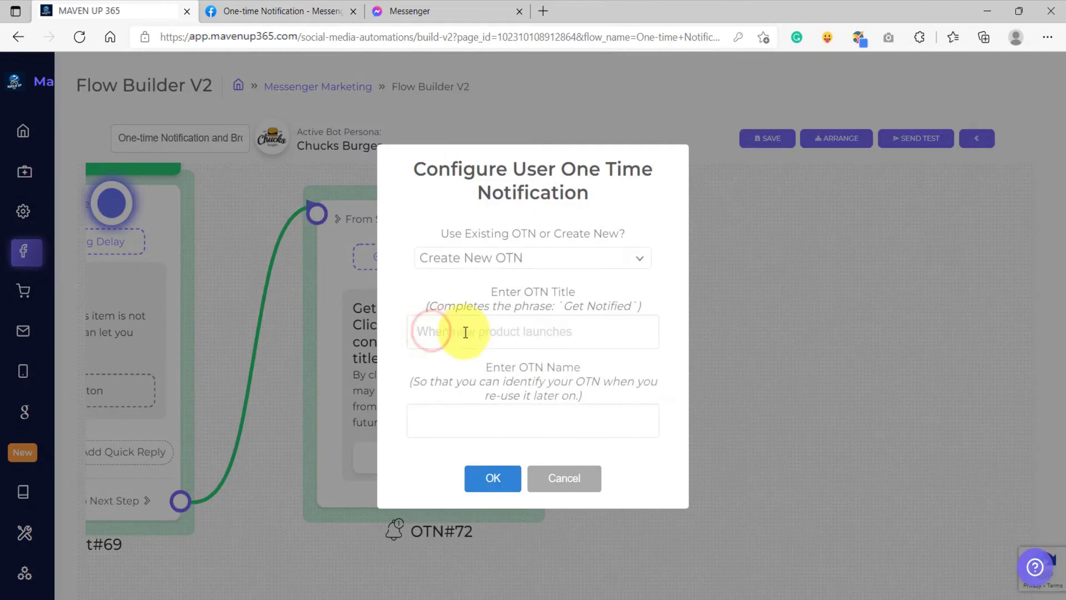
pyautogui.click(495, 267)
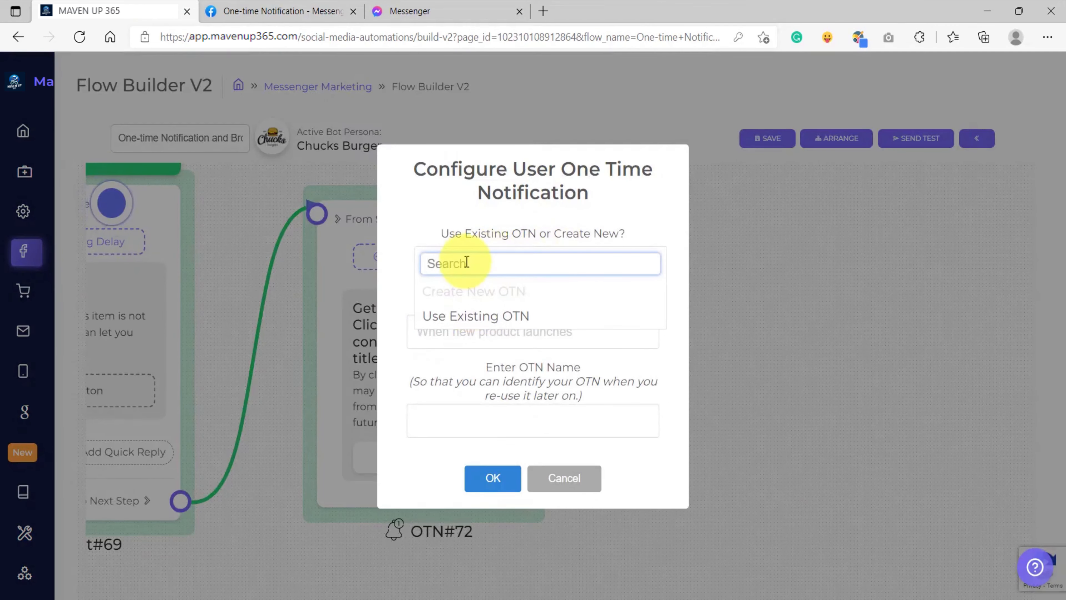
pyautogui.click(475, 318)
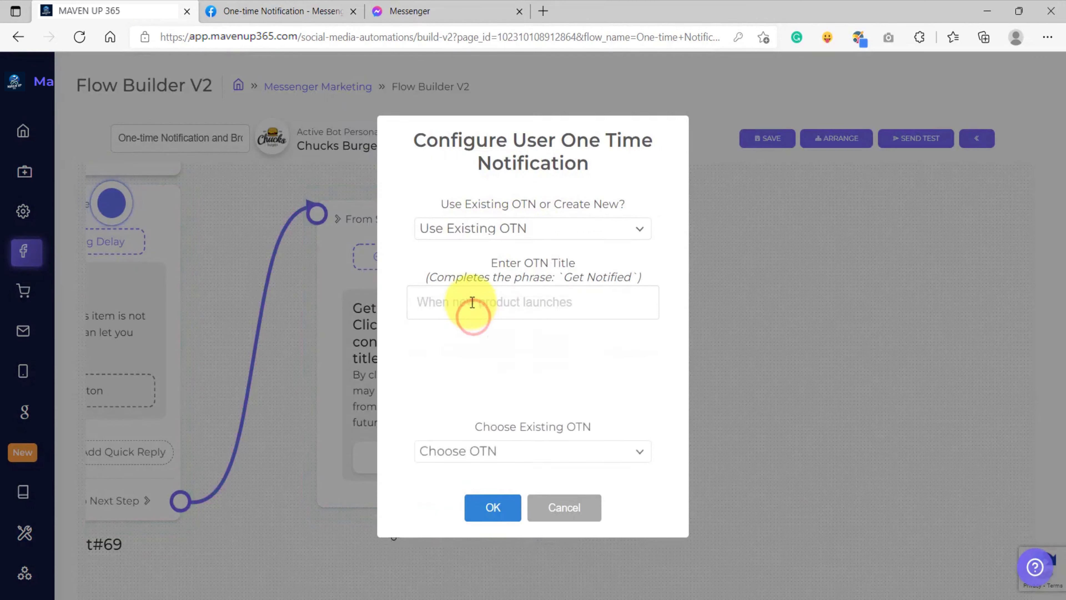
pyautogui.click(491, 406)
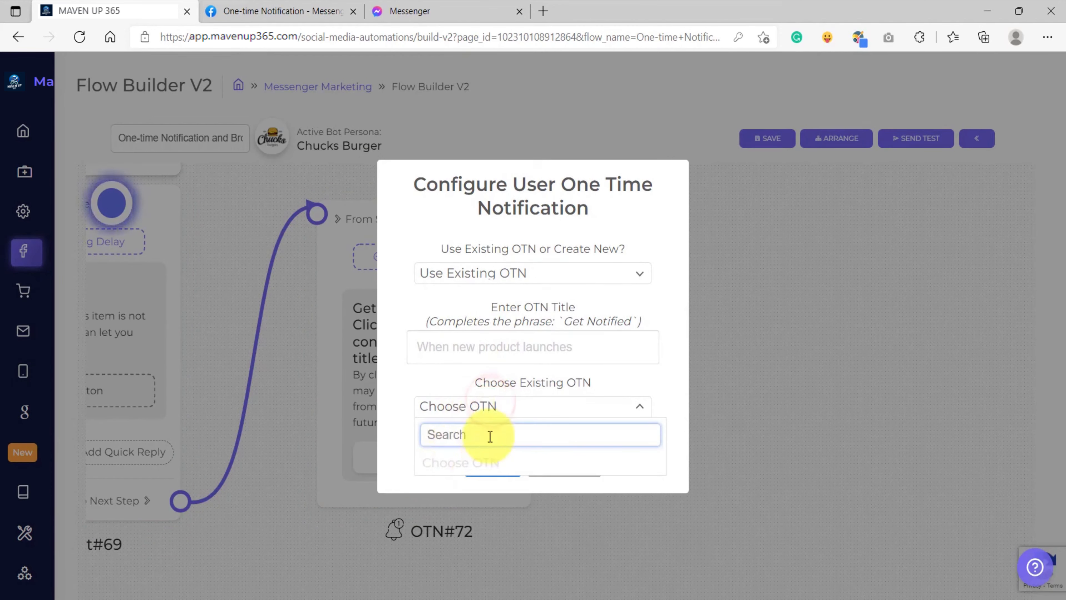
pyautogui.click(494, 269)
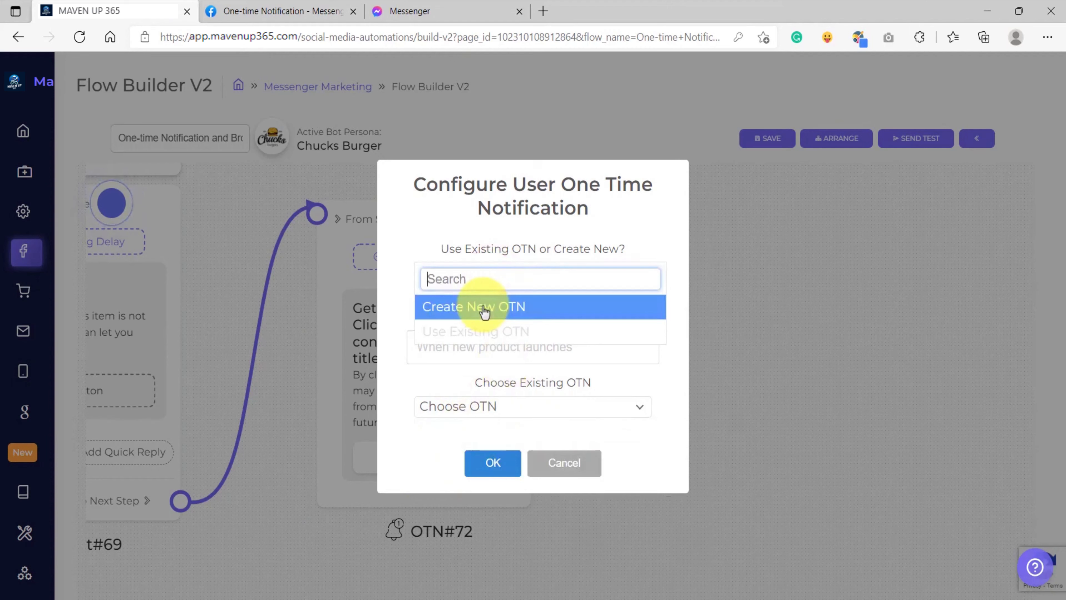
pyautogui.click(485, 309)
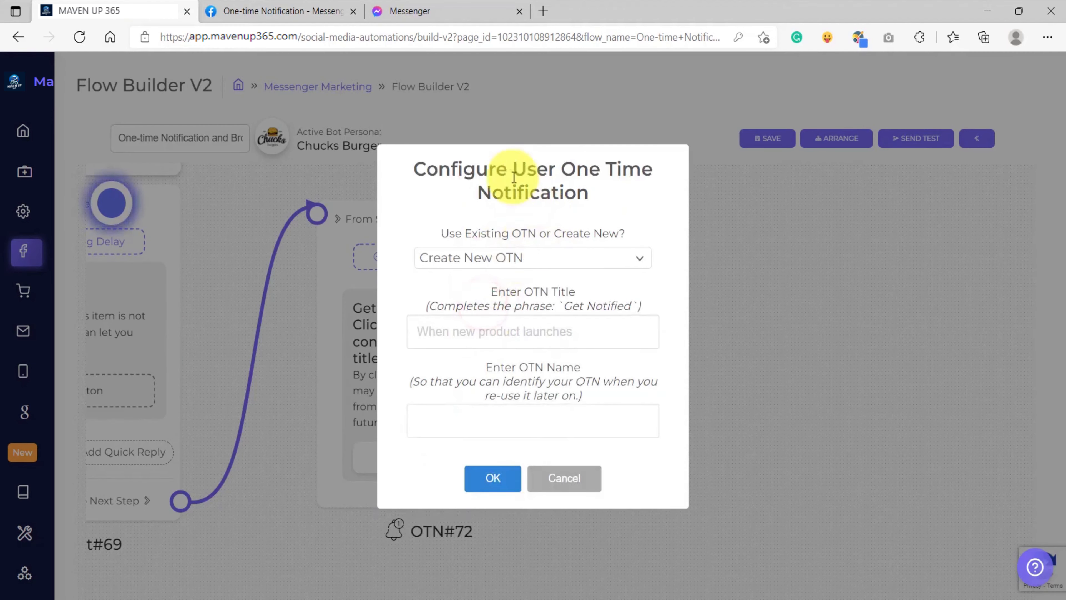
pyautogui.click(475, 256)
pyautogui.click(448, 257)
# - Enter "When our new Signature Black Long-sleeve T-shirt is back in stock." as the OTN title, checking the documentation example for the wording
pyautogui.click(468, 335)
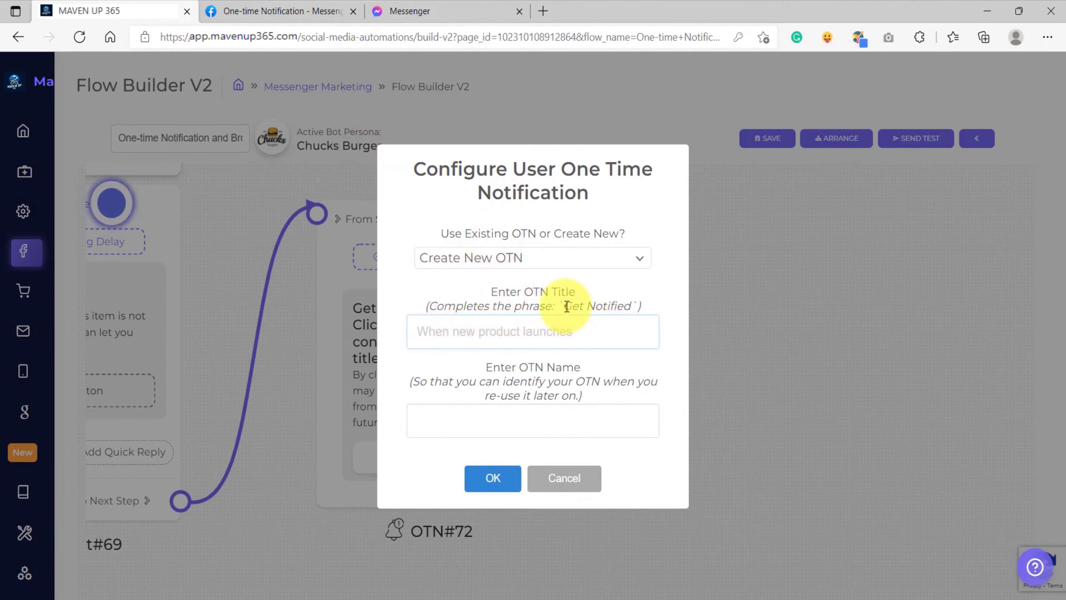
pyautogui.moveTo(565, 306); pyautogui.dragTo(631, 306)
pyautogui.click(586, 331)
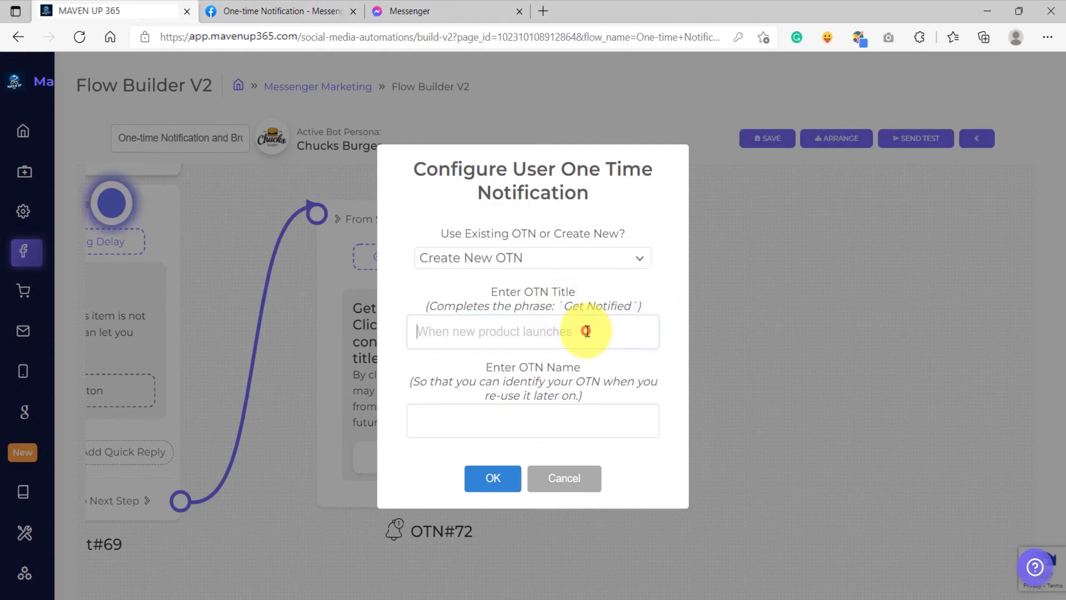
pyautogui.click(309, 12)
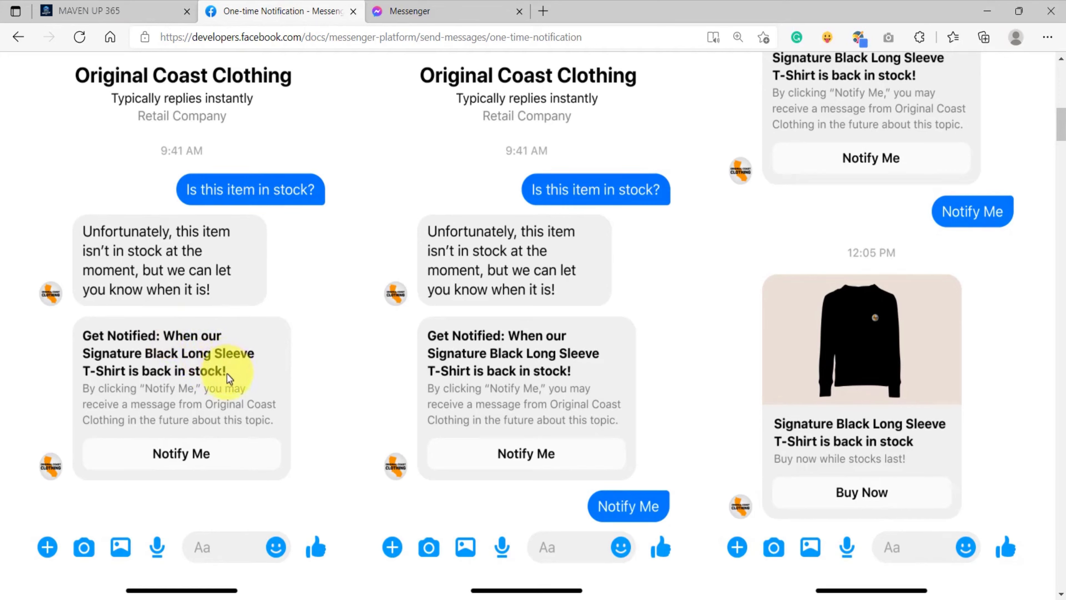
pyautogui.click(168, 11)
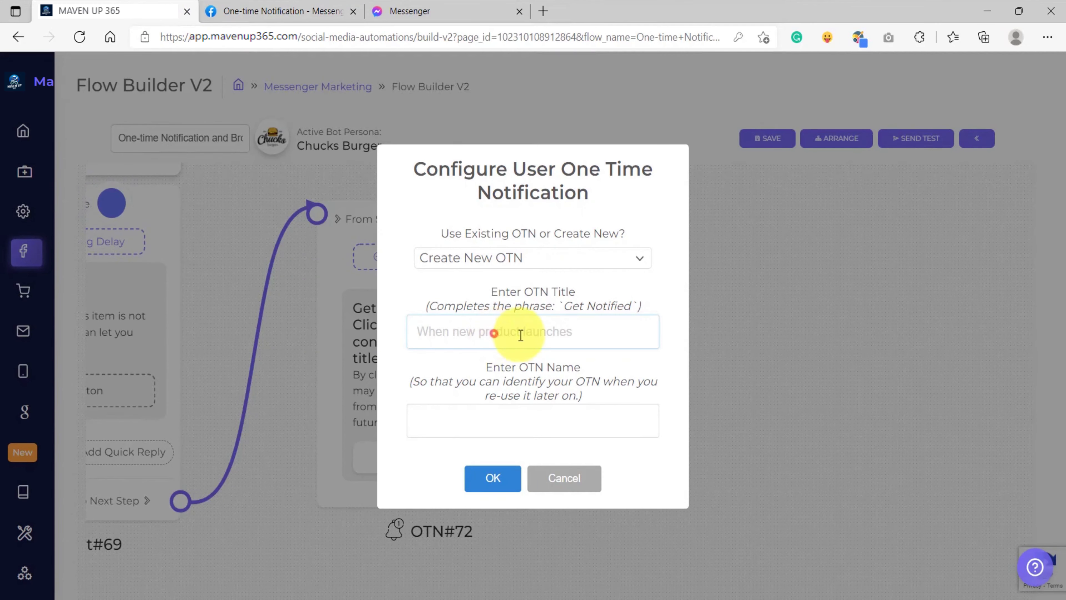
pyautogui.hotkey('ctrl', 'v')
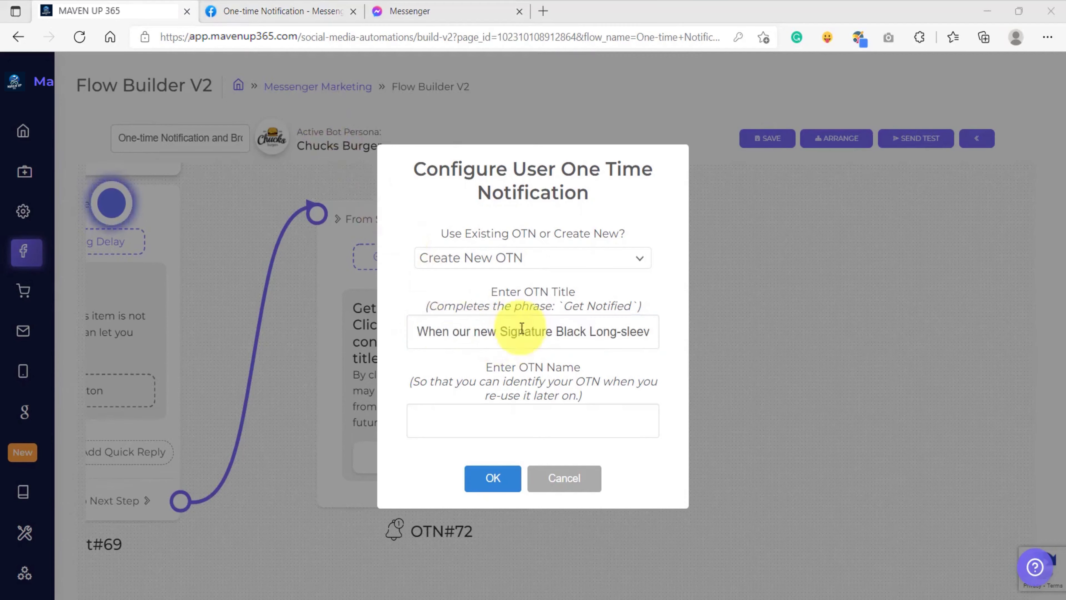
pyautogui.moveTo(421, 331); pyautogui.dragTo(686, 341)
pyautogui.click(581, 336)
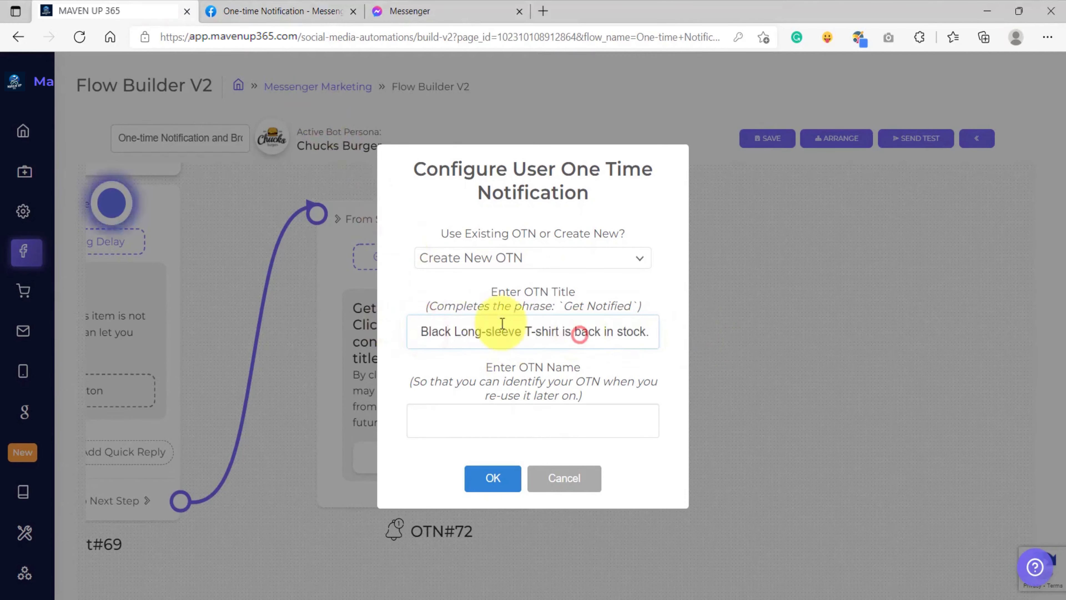
# - Name the OTN "Signature Black Long-sleeve T-shirt" and confirm the one-time notification configuration
pyautogui.click(496, 417)
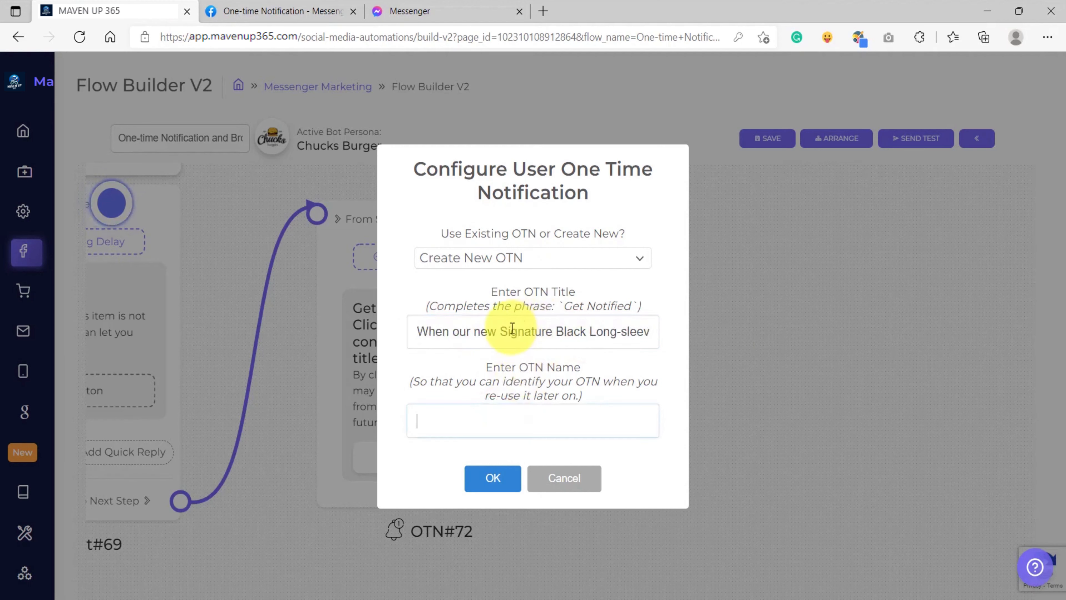
pyautogui.moveTo(504, 331); pyautogui.dragTo(608, 331)
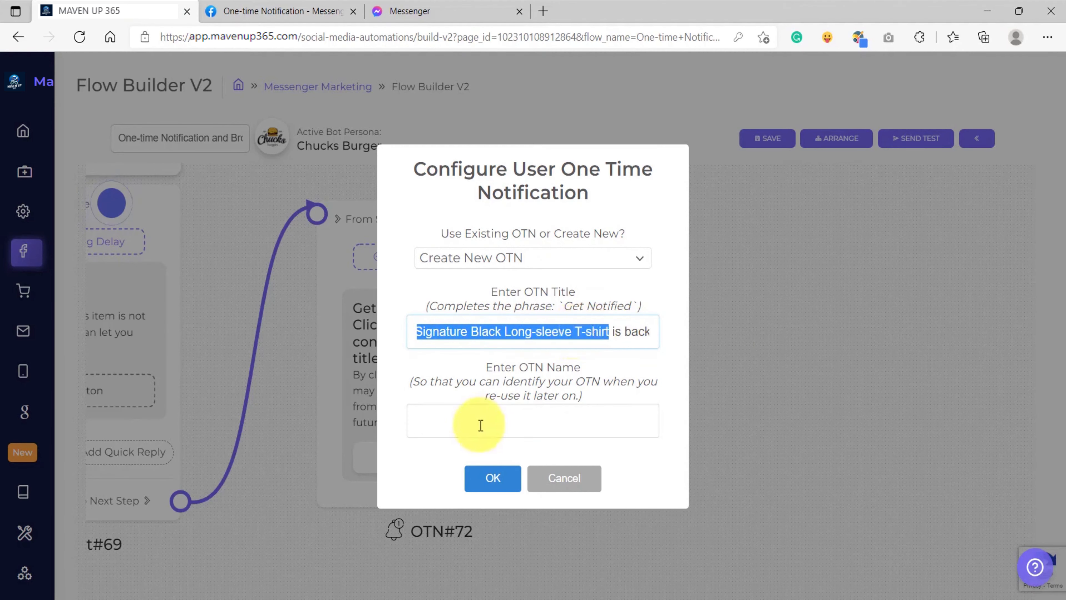
pyautogui.click(453, 420)
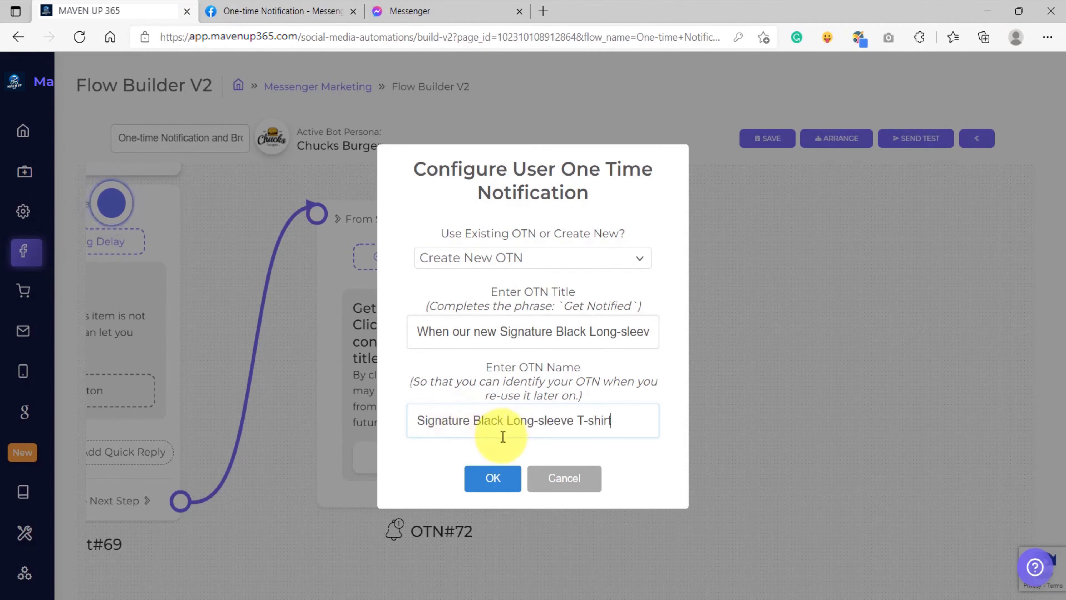
pyautogui.click(491, 479)
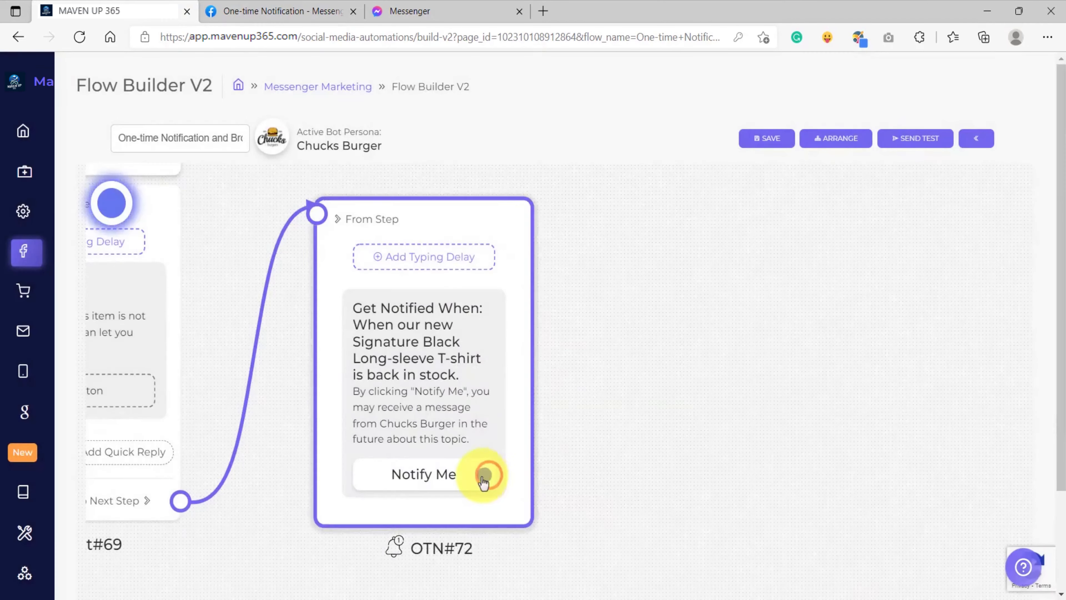
# - Examine the configured OTN block's notification text and its Notify Me button with the output connector
pyautogui.scroll(3, 467, 421)
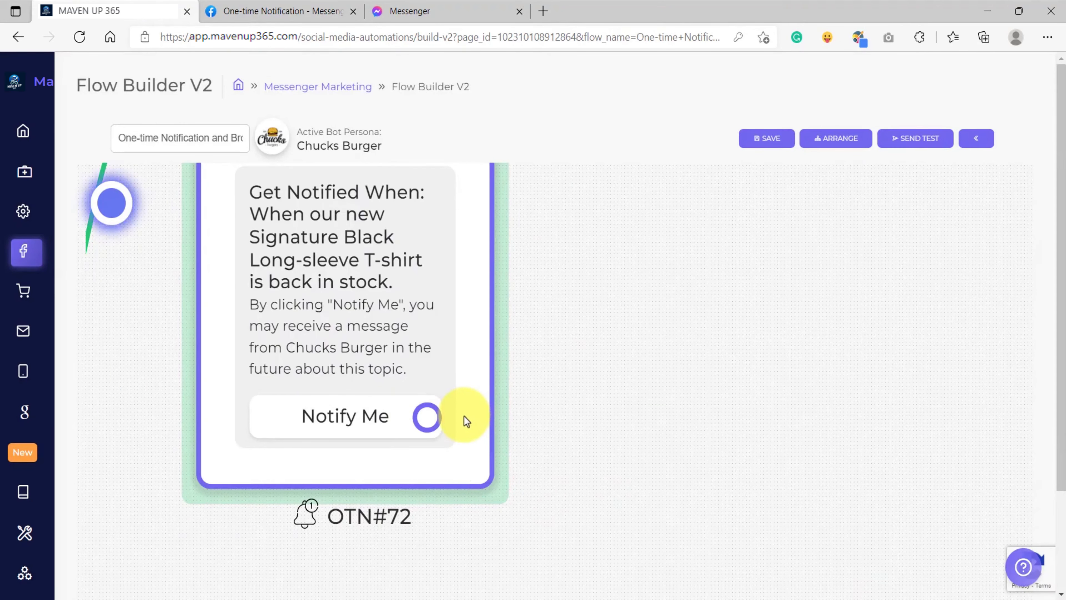
pyautogui.scroll(2, 361, 422)
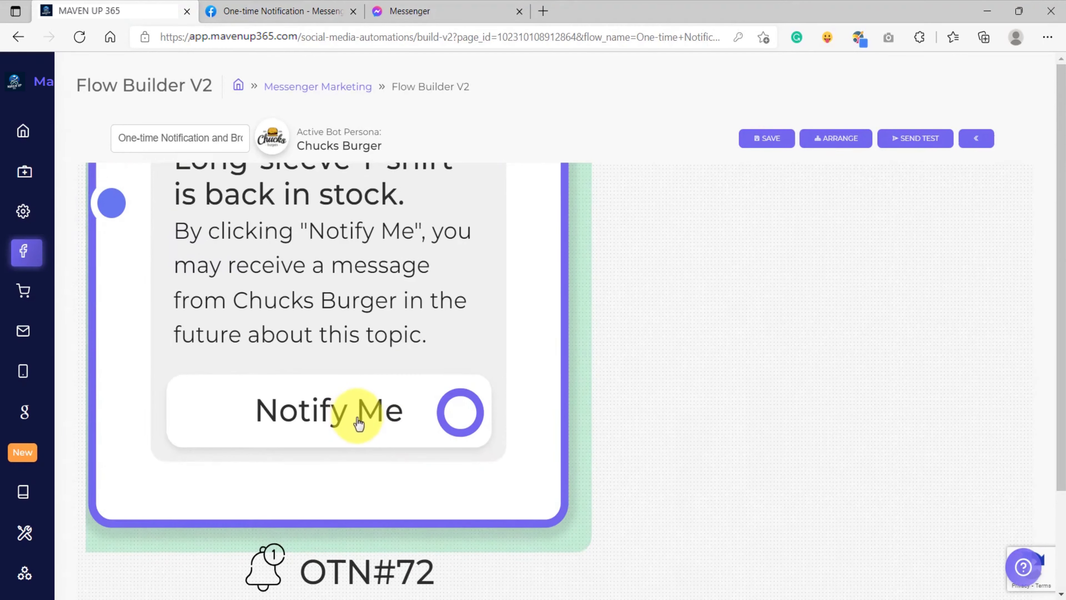
pyautogui.scroll(-3, 359, 422)
pyautogui.moveTo(583, 400); pyautogui.dragTo(476, 424)
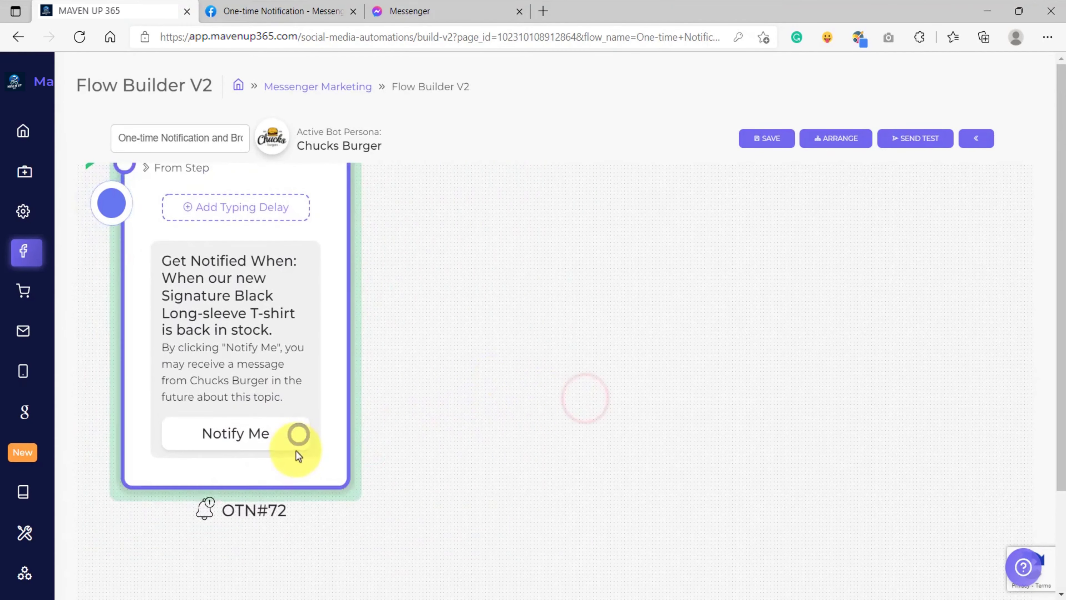
# - Connect the Notify Me button to a new GIF block and use the "THANK YOU!" child GIF from a "thanks" search
pyautogui.moveTo(299, 435); pyautogui.dragTo(592, 269)
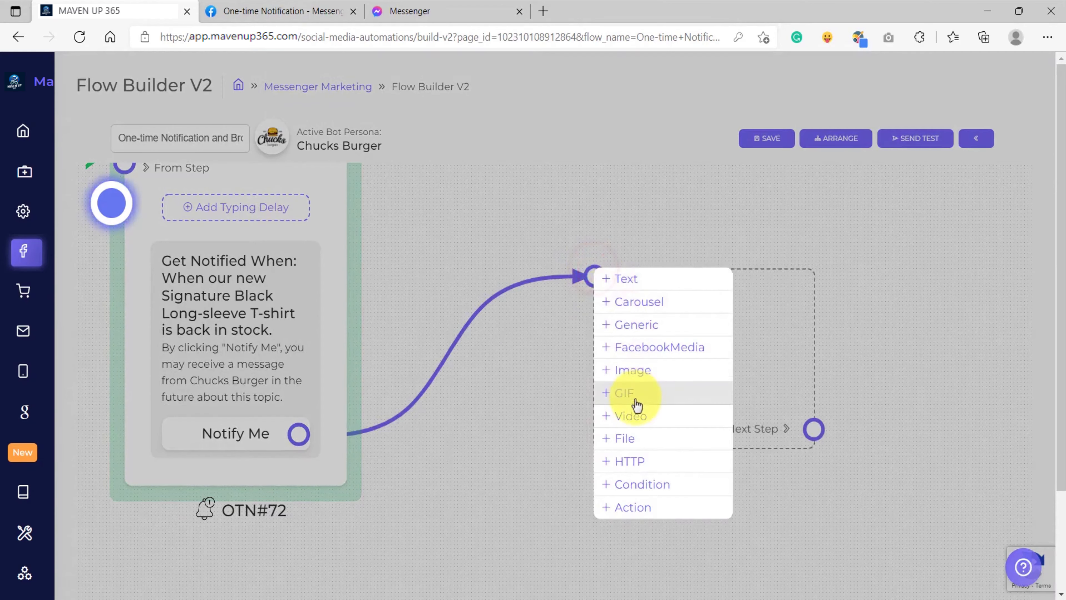
pyautogui.click(636, 401)
pyautogui.click(638, 392)
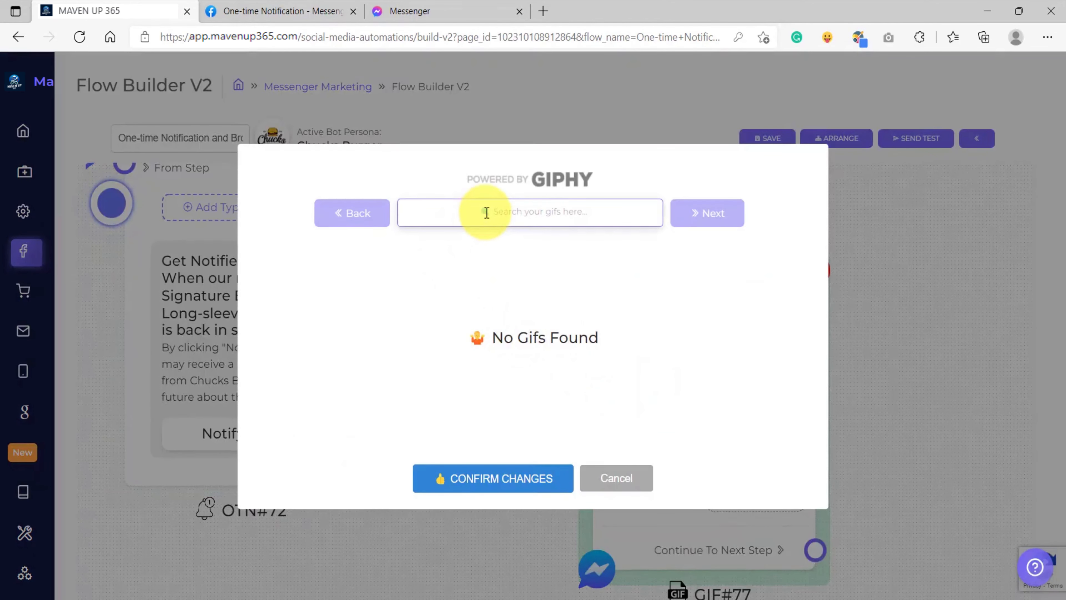
pyautogui.hotkey('ctrl', 'a')
pyautogui.write('thanks')
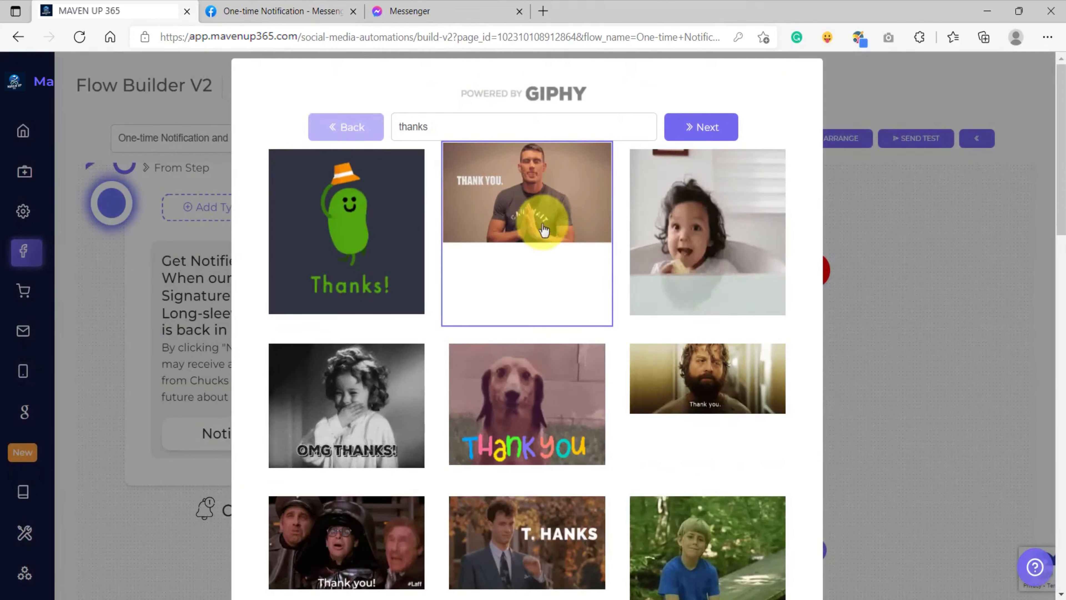
pyautogui.click(698, 239)
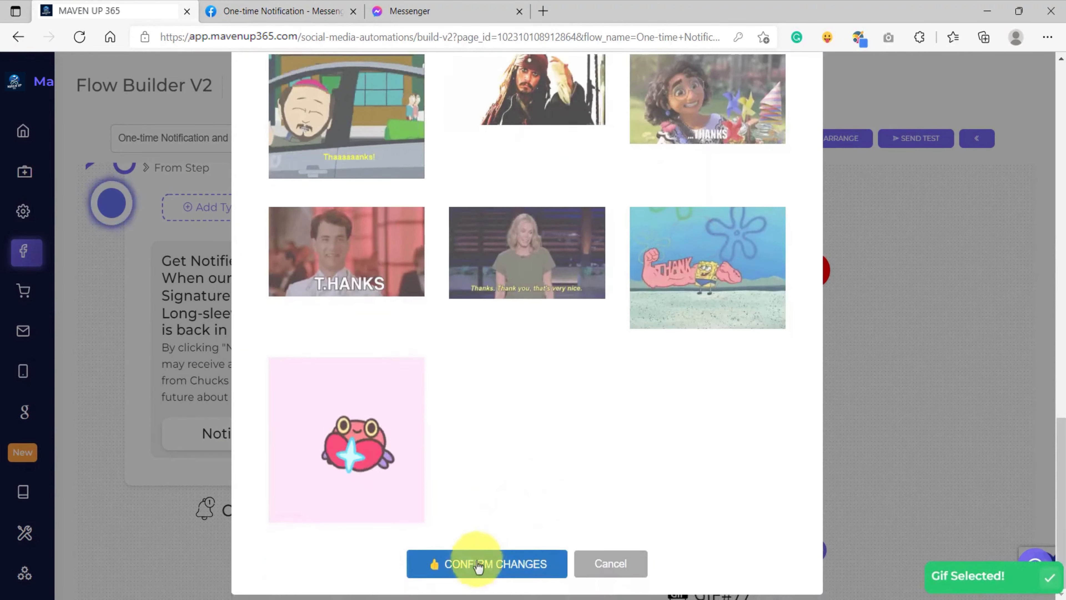
pyautogui.click(478, 565)
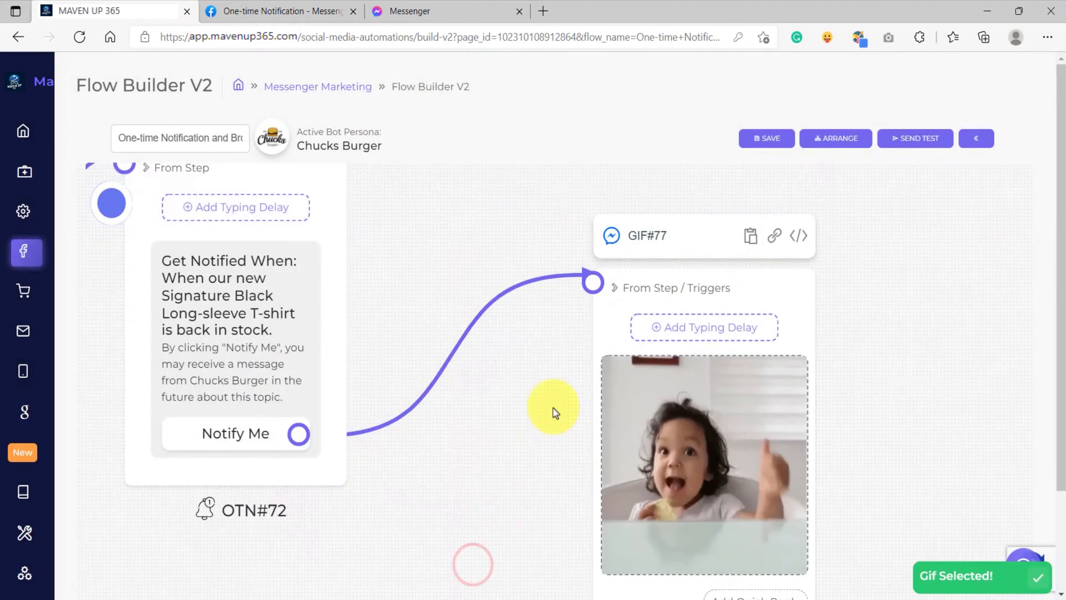
# - Add a text block after the GIF thanking {{first_name}}, promising news once the Signature Black Long-sleeve T-shirt is restocked, and asking to stay tuned for the next message
pyautogui.moveTo(446, 435); pyautogui.dragTo(552, 268)
pyautogui.click(572, 275)
pyautogui.click(599, 332)
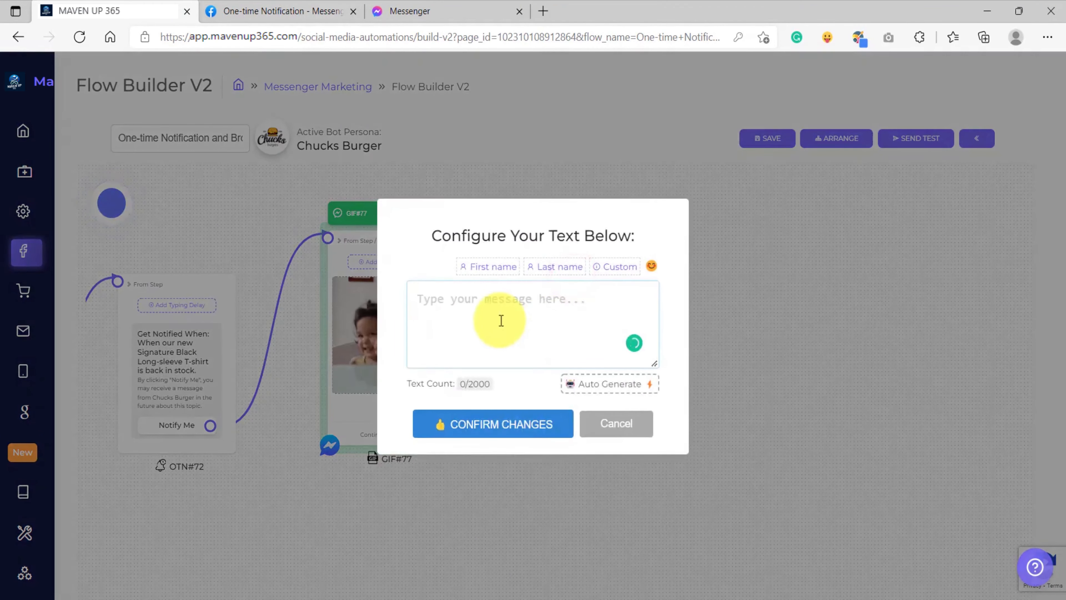
pyautogui.write('Thanks {{first_name}}!  We will let you know once our Signature Black Long-sleeve T-shirt is back in stock...  Please stay tuned for our next message.')
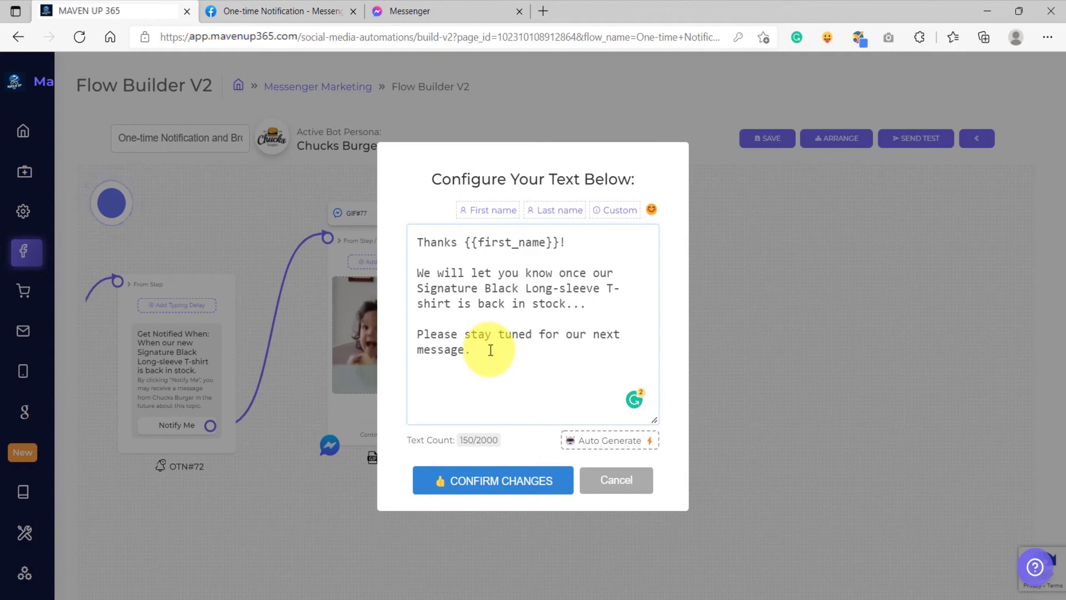
pyautogui.click(500, 482)
# - Tidy the flow layout by raising the OTN block and moving the GIF block closer to it
pyautogui.scroll(-3, 494, 473)
pyautogui.moveTo(433, 492); pyautogui.dragTo(536, 466)
pyautogui.scroll(-2, 470, 476)
pyautogui.moveTo(292, 368); pyautogui.dragTo(276, 373)
pyautogui.scroll(6, 435, 319)
pyautogui.moveTo(369, 307); pyautogui.dragTo(409, 254)
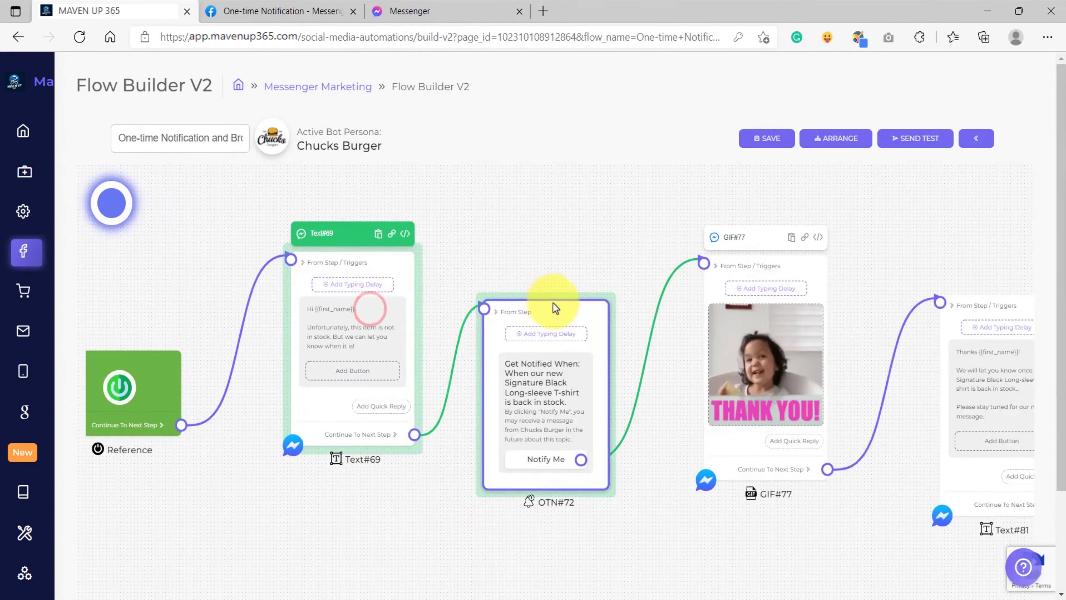
pyautogui.moveTo(554, 303); pyautogui.dragTo(559, 292)
pyautogui.moveTo(624, 215); pyautogui.dragTo(707, 220)
pyautogui.scroll(-1, 558, 264)
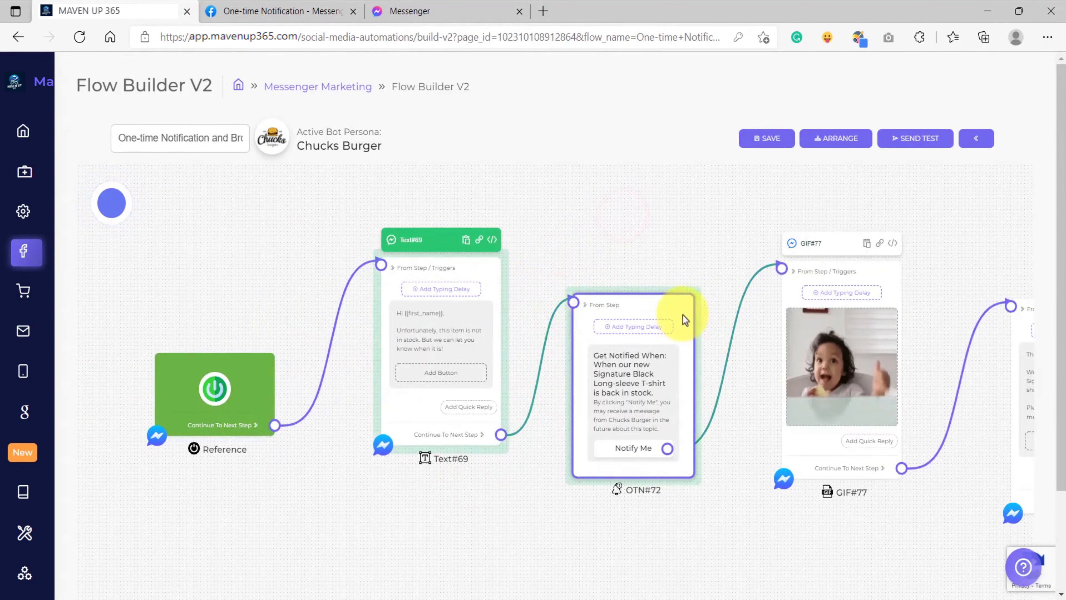
pyautogui.moveTo(684, 307); pyautogui.dragTo(682, 277)
pyautogui.moveTo(833, 268); pyautogui.dragTo(805, 250)
pyautogui.scroll(-1, 585, 247)
pyautogui.moveTo(532, 249); pyautogui.dragTo(529, 237)
# - Examine the out-of-stock text block and how its Continue To Next Step output leads to the OTN block
pyautogui.scroll(10, 458, 300)
pyautogui.scroll(-5, 426, 324)
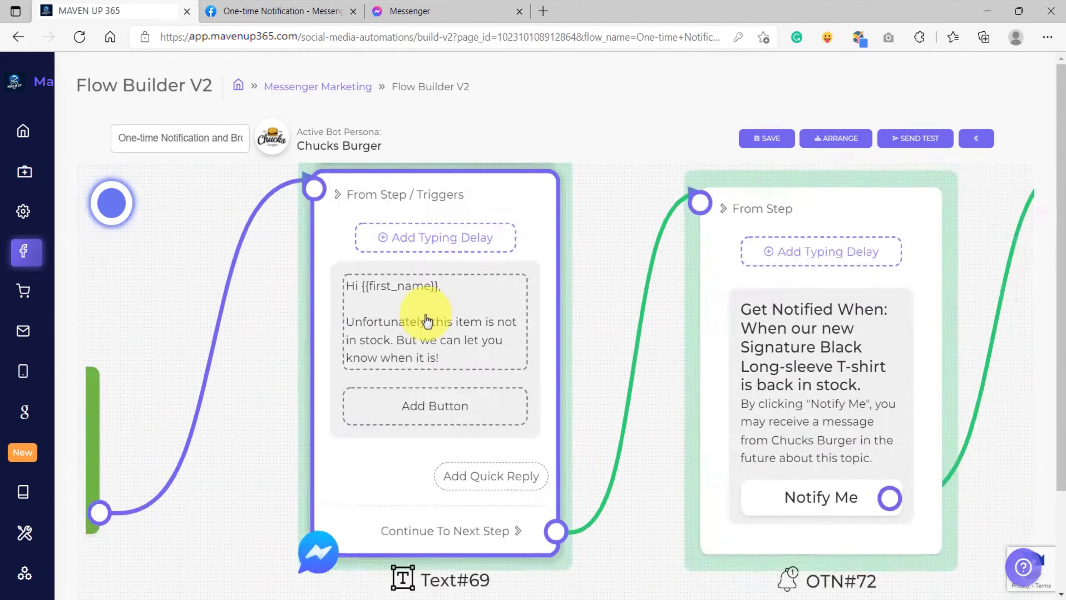
pyautogui.scroll(4, 424, 317)
pyautogui.scroll(-3, 424, 318)
pyautogui.scroll(-3, 490, 417)
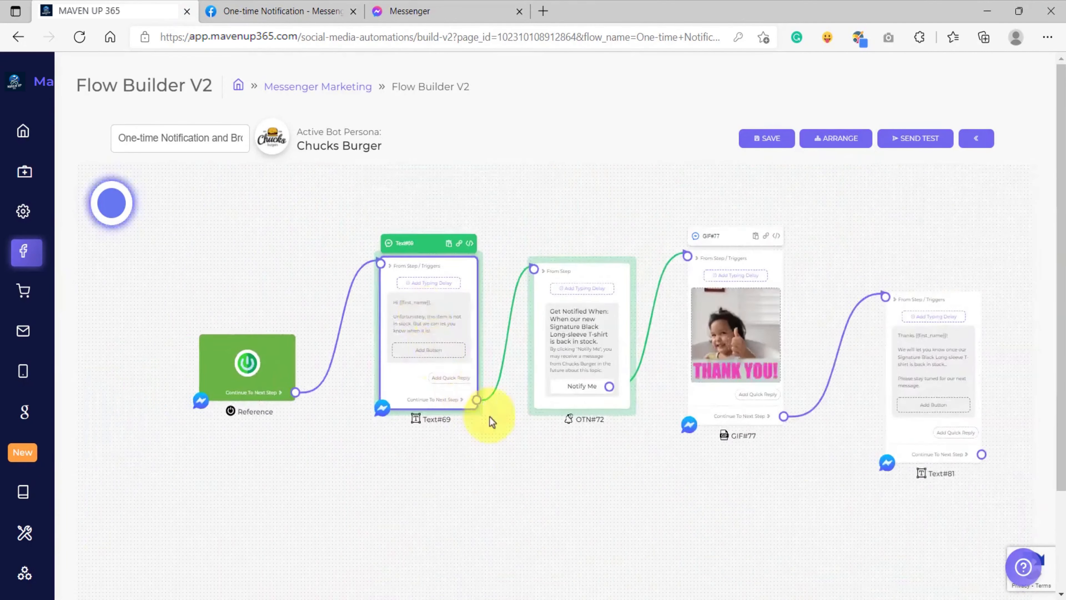
pyautogui.scroll(6, 421, 409)
pyautogui.scroll(-2, 424, 411)
pyautogui.scroll(-3, 456, 400)
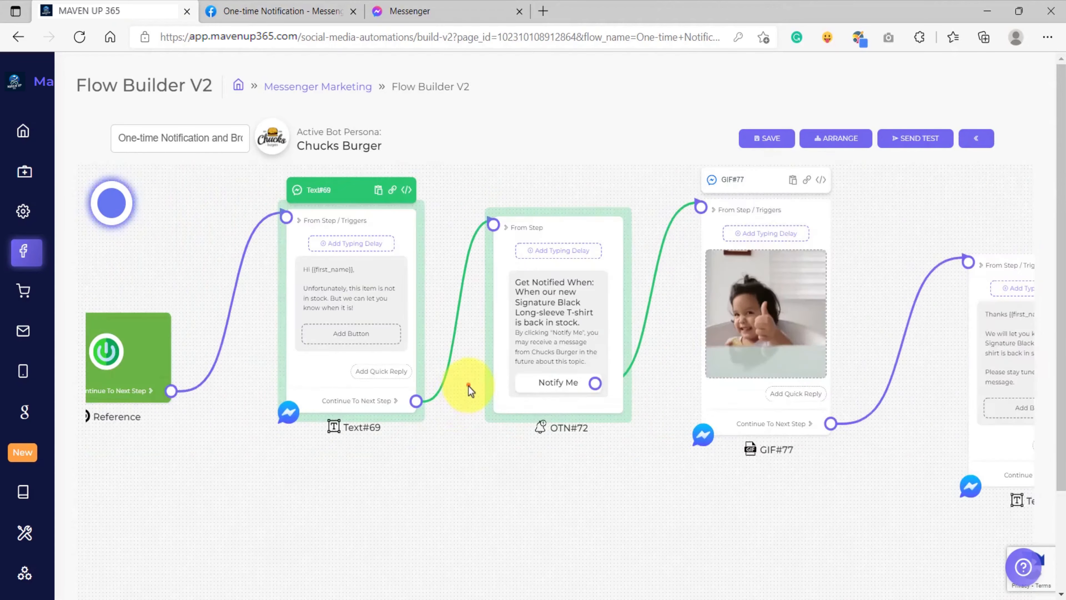
pyautogui.scroll(6, 466, 387)
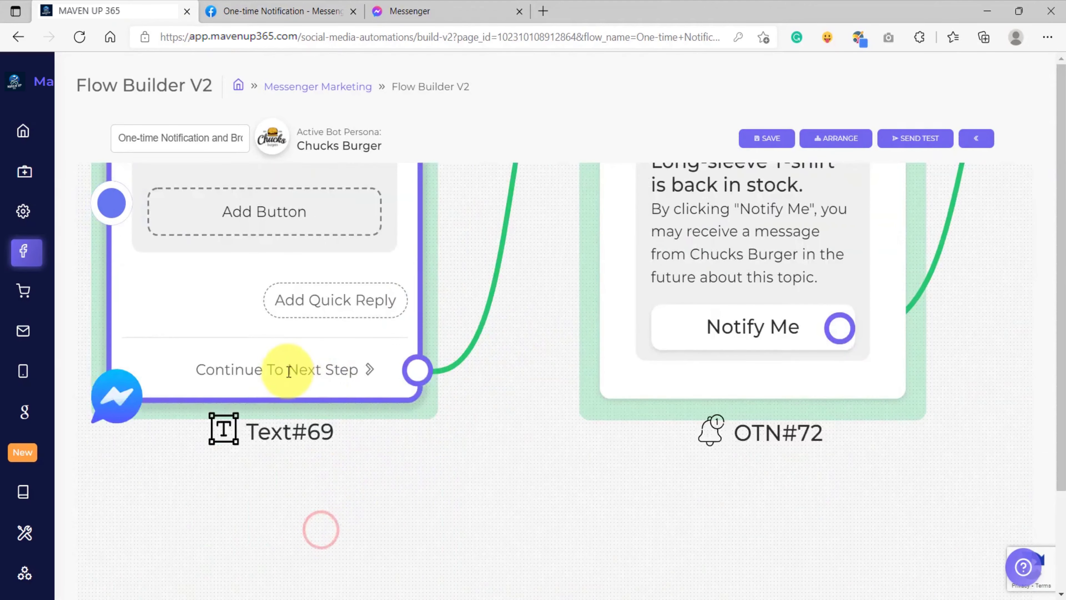
pyautogui.scroll(-8, 345, 374)
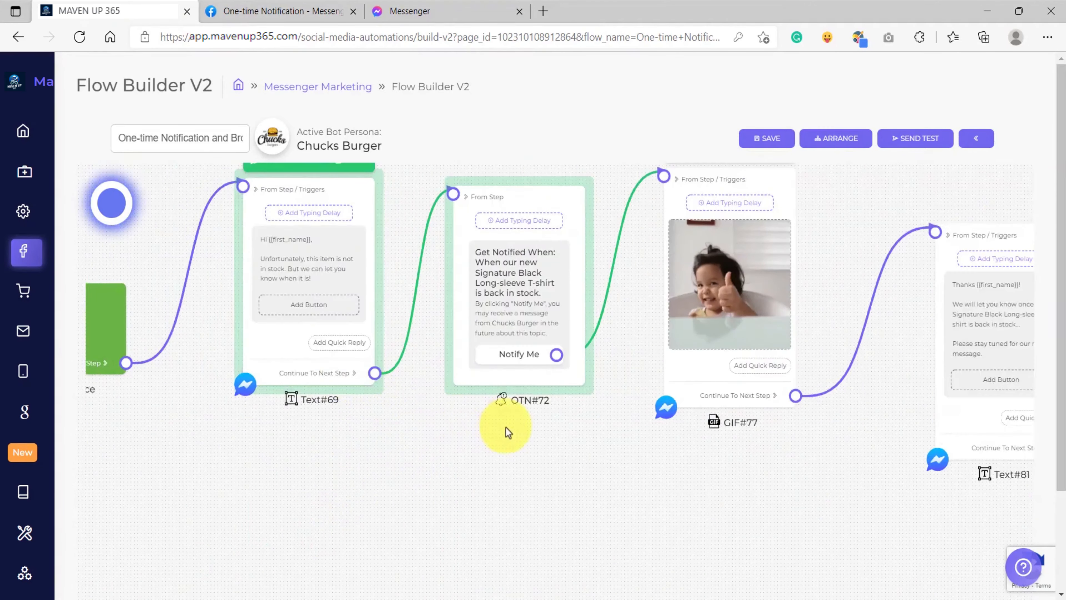
# - Reposition the GIF block farther from the OTN block and adjust the position of the final thank-you text block
pyautogui.moveTo(506, 427); pyautogui.dragTo(379, 473)
pyautogui.moveTo(437, 232)
pyautogui.mouseDown()
pyautogui.moveTo(446, 240)
pyautogui.moveTo(444, 232)
pyautogui.mouseUp()
pyautogui.moveTo(642, 228); pyautogui.dragTo(686, 263)
pyautogui.moveTo(747, 252); pyautogui.dragTo(705, 243)
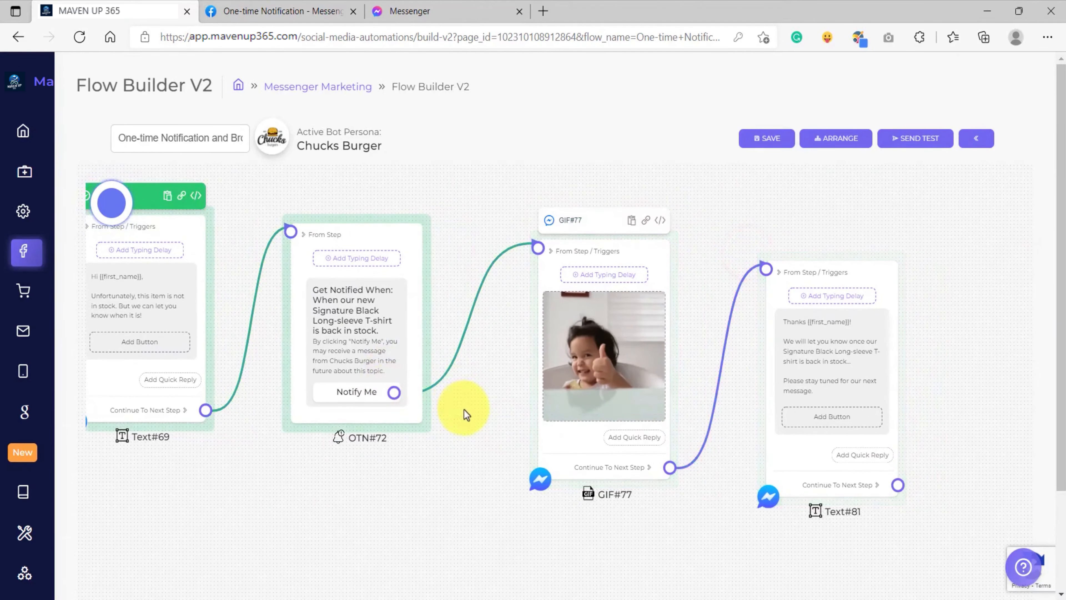
pyautogui.moveTo(739, 421)
pyautogui.mouseDown()
pyautogui.moveTo(729, 420)
pyautogui.moveTo(746, 419)
pyautogui.mouseUp()
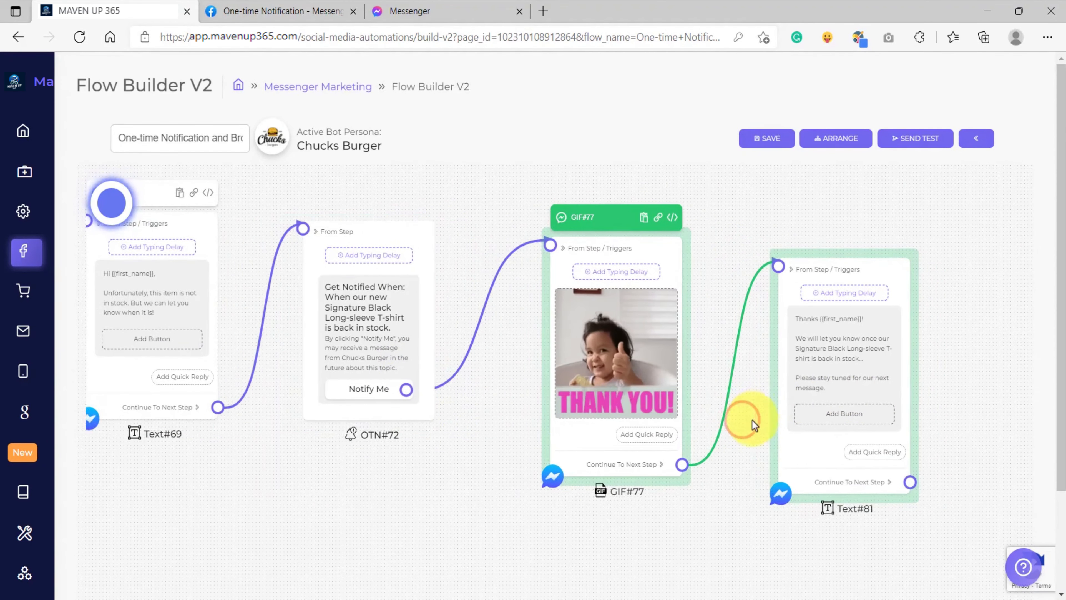
# - Check the Notify Me connection to the GIF block, save the flow, and send a test of it
pyautogui.moveTo(451, 439); pyautogui.dragTo(492, 439)
pyautogui.scroll(5, 389, 395)
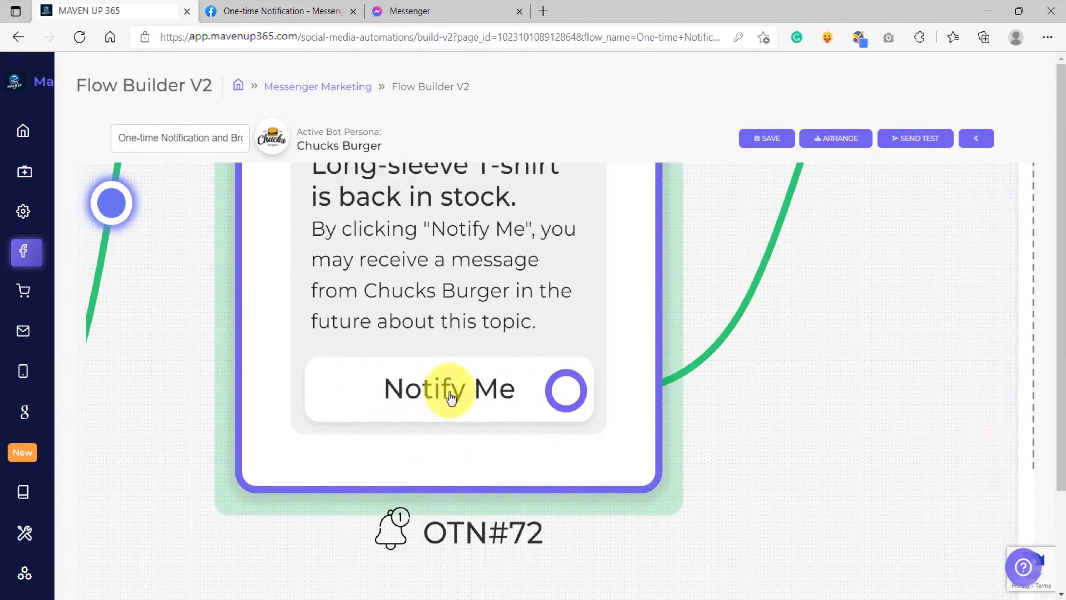
pyautogui.scroll(-3, 453, 396)
pyautogui.scroll(-5, 452, 391)
pyautogui.moveTo(511, 427); pyautogui.dragTo(558, 431)
pyautogui.click(763, 138)
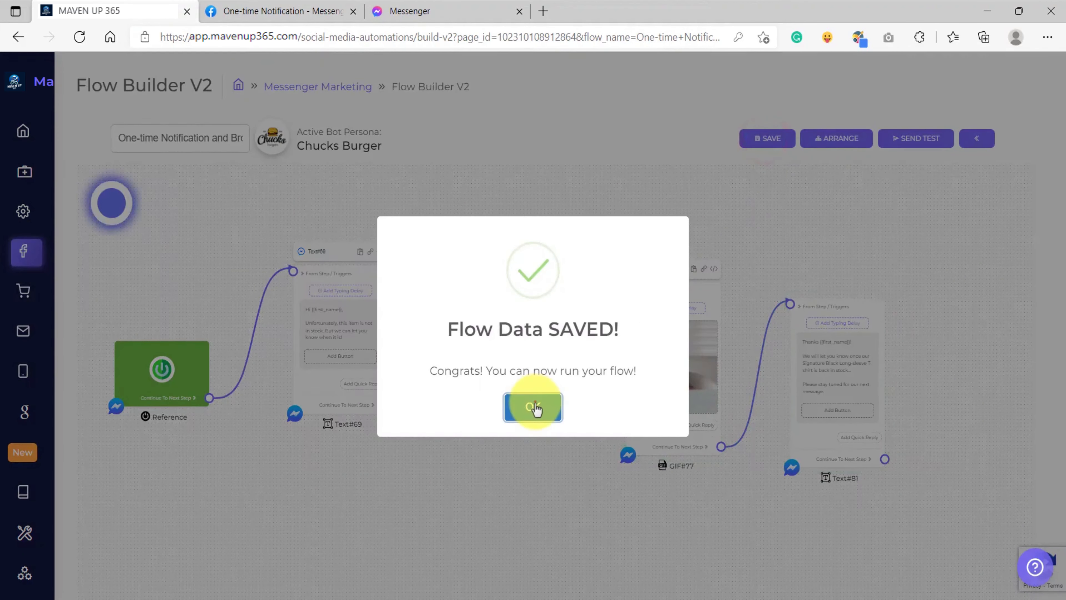
pyautogui.click(534, 406)
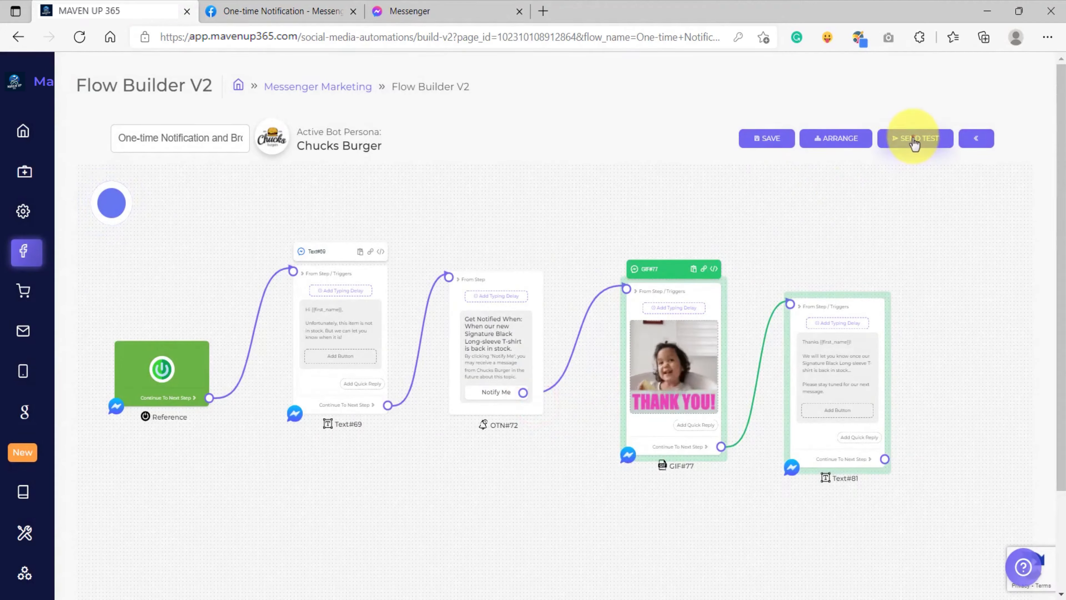
pyautogui.click(915, 140)
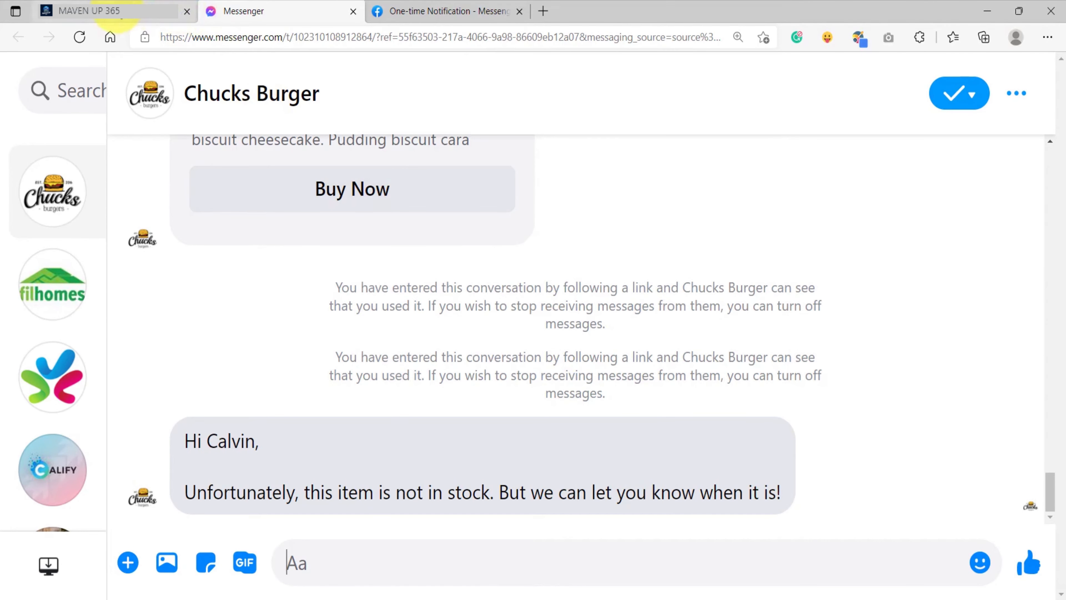
# - Return to the MAVEN UP 365 flow dashboard and read the error log of the "One-time Notification and Broadcasts" flow
pyautogui.click(117, 12)
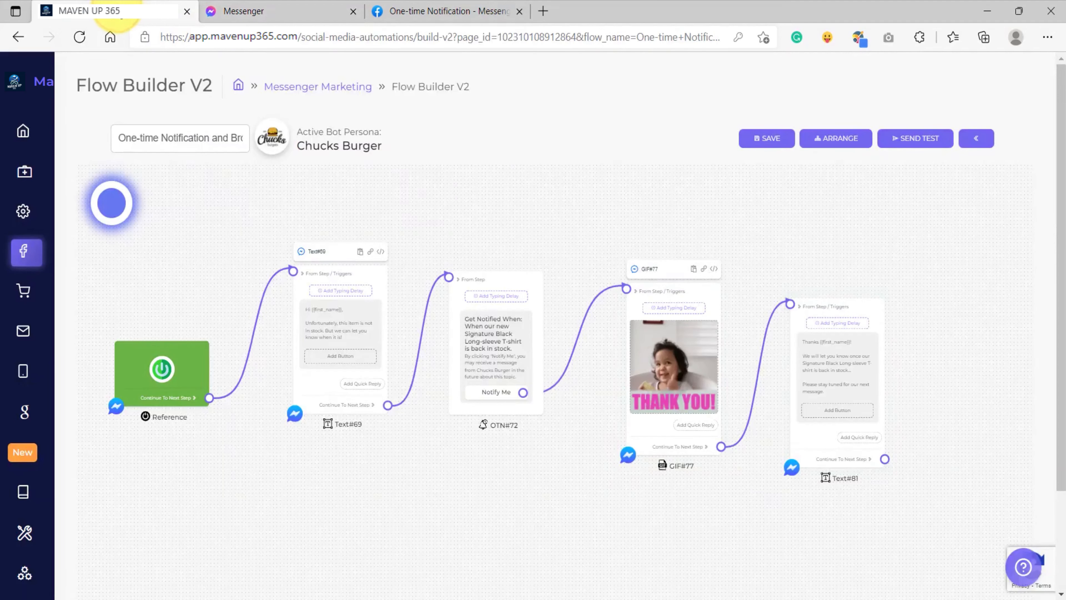
pyautogui.click(977, 139)
pyautogui.scroll(-5, 544, 357)
pyautogui.scroll(5, 554, 365)
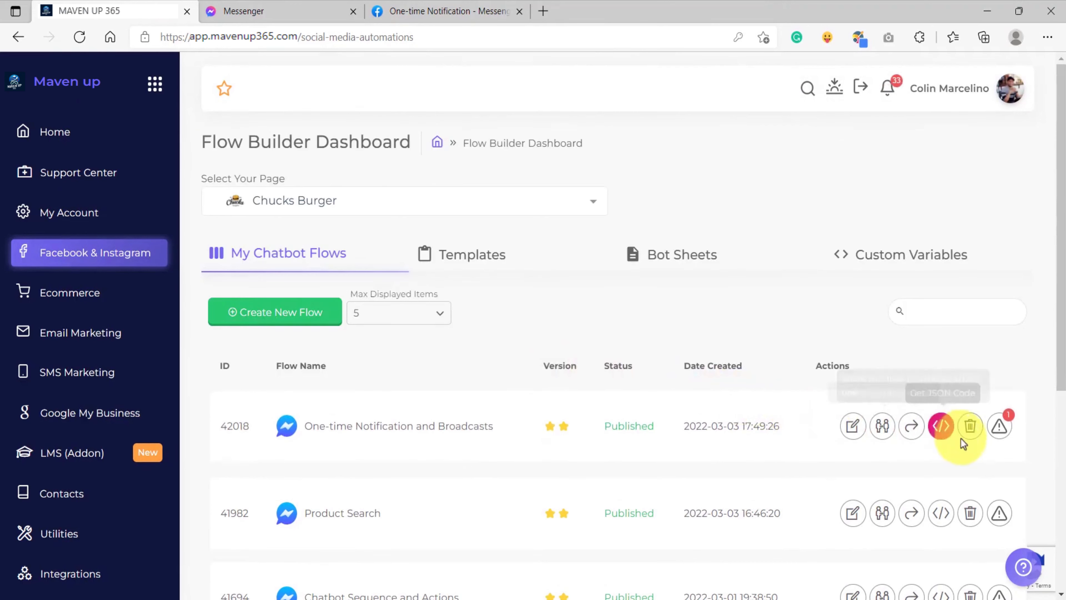
pyautogui.click(1002, 438)
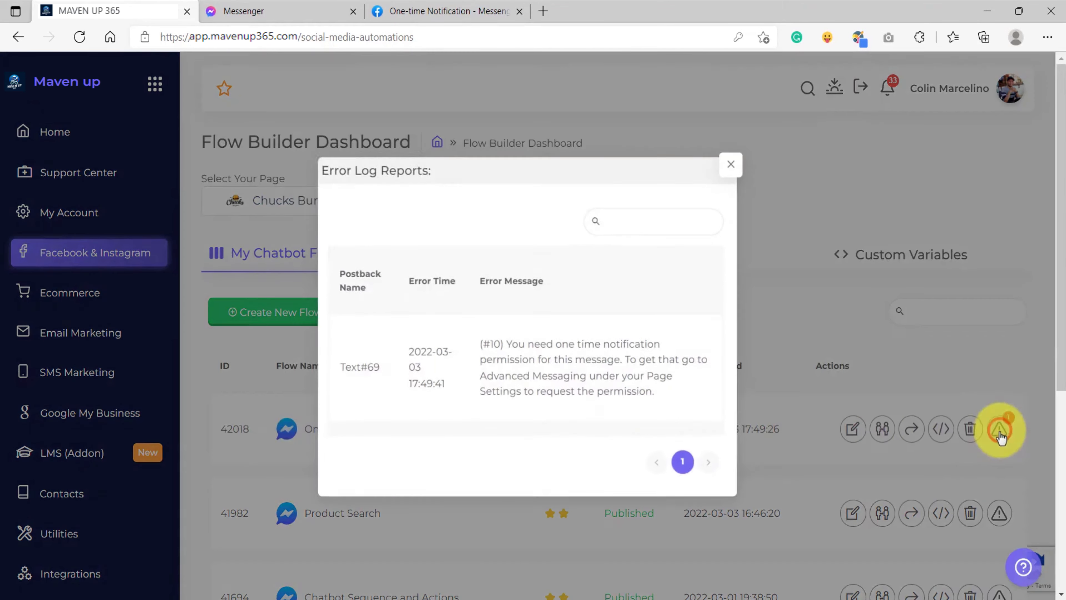
pyautogui.tripleClick(477, 342)
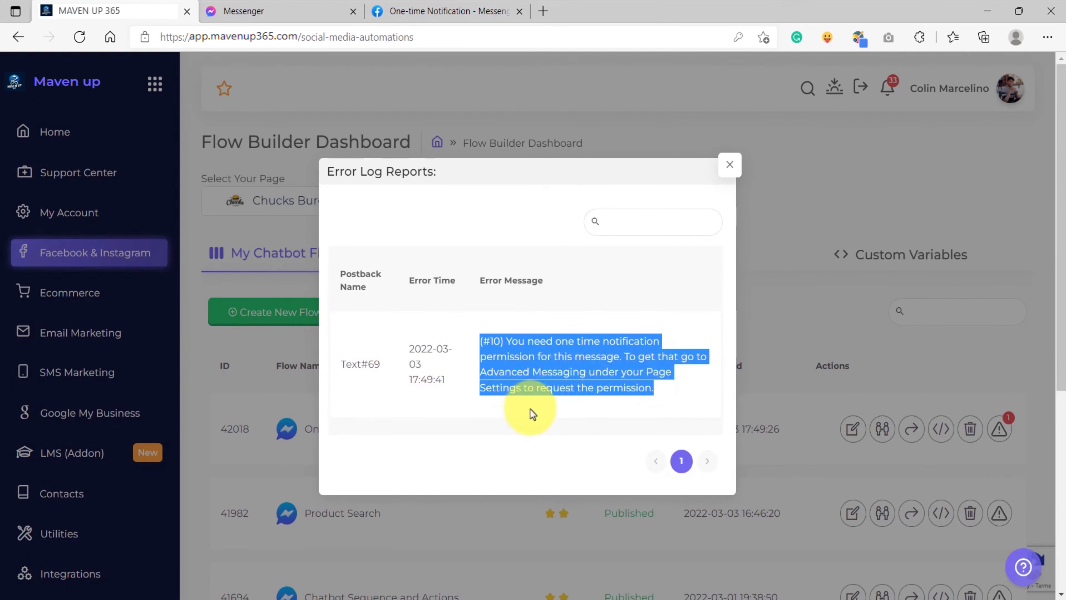
pyautogui.click(480, 393)
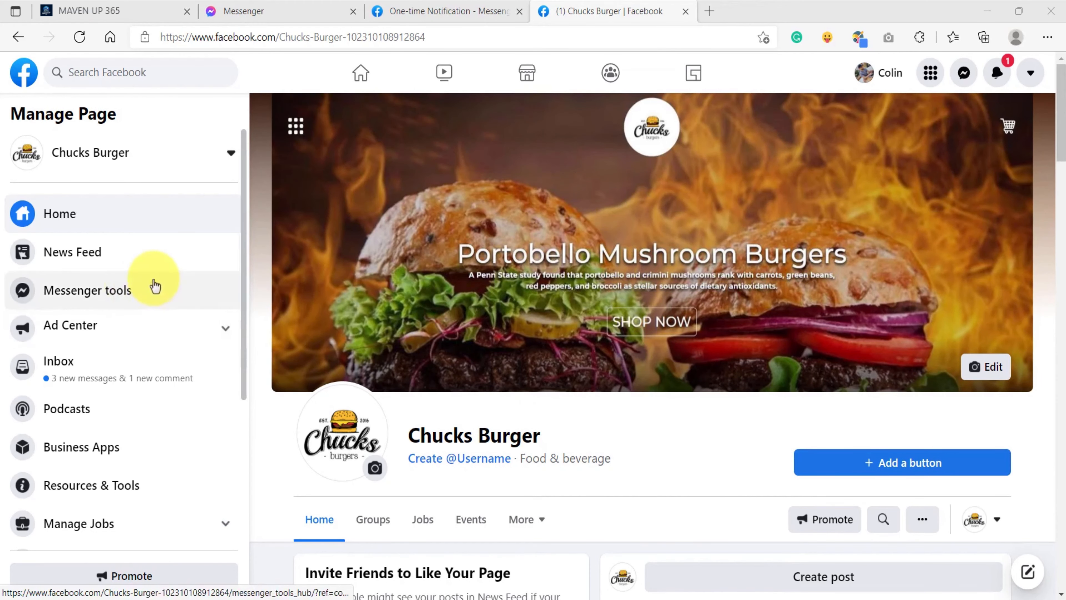
# - Open the Chucks Burger Facebook page's Advanced messaging settings and locate One-time notification among the requested features
pyautogui.scroll(-5, 154, 286)
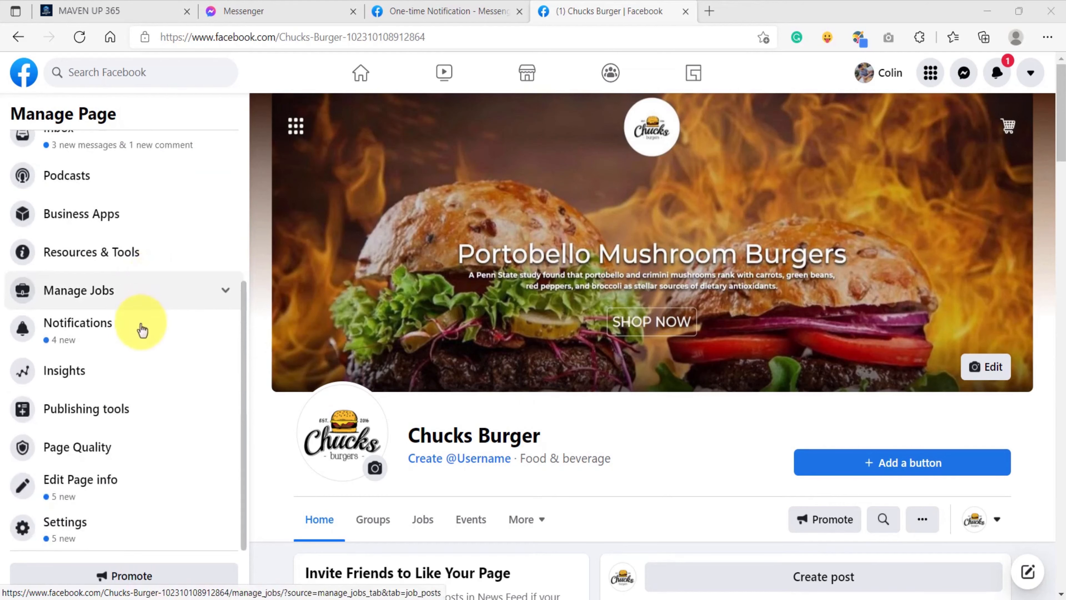
pyautogui.click(67, 534)
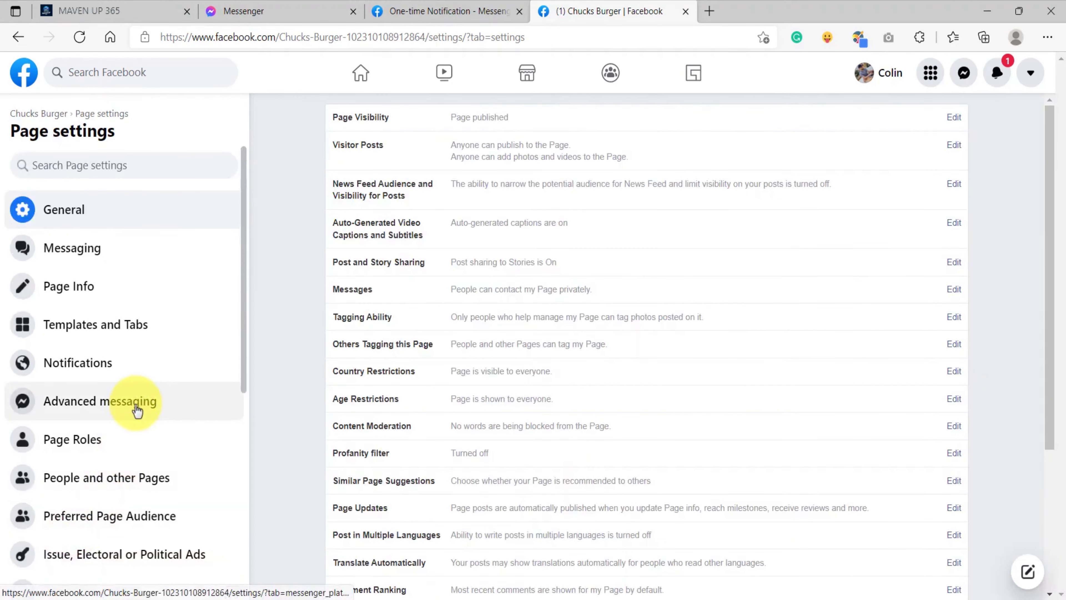
pyautogui.click(138, 411)
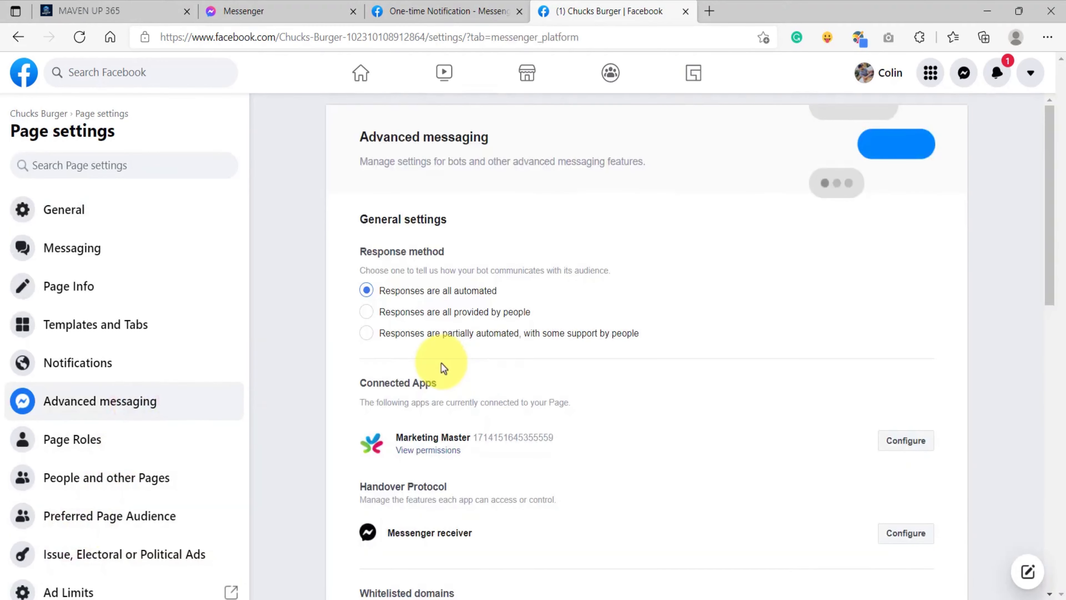
pyautogui.scroll(-12, 498, 357)
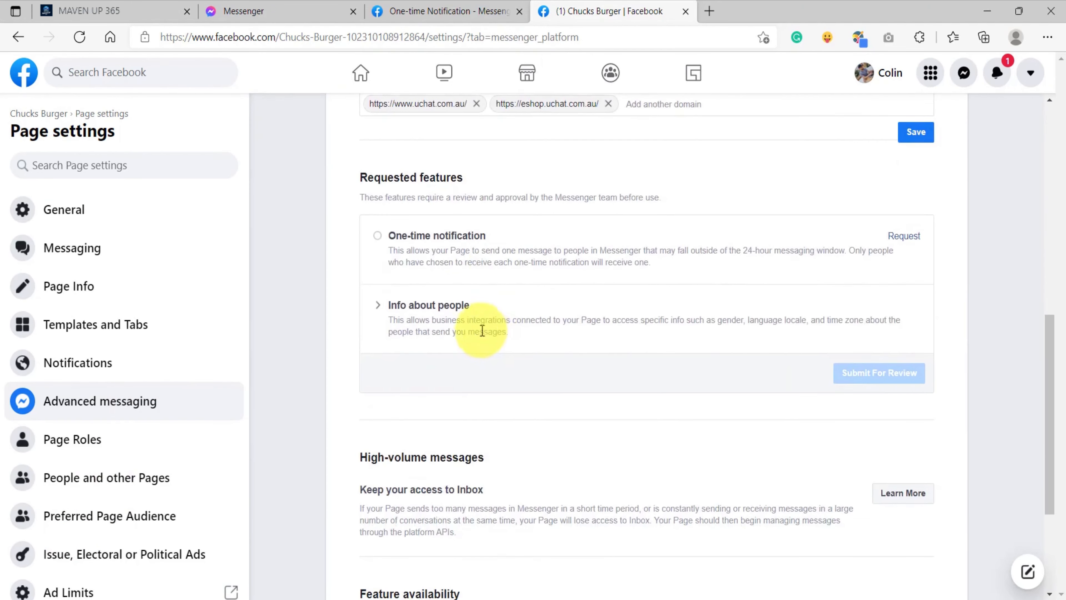
pyautogui.scroll(2, 458, 294)
pyautogui.tripleClick(471, 254)
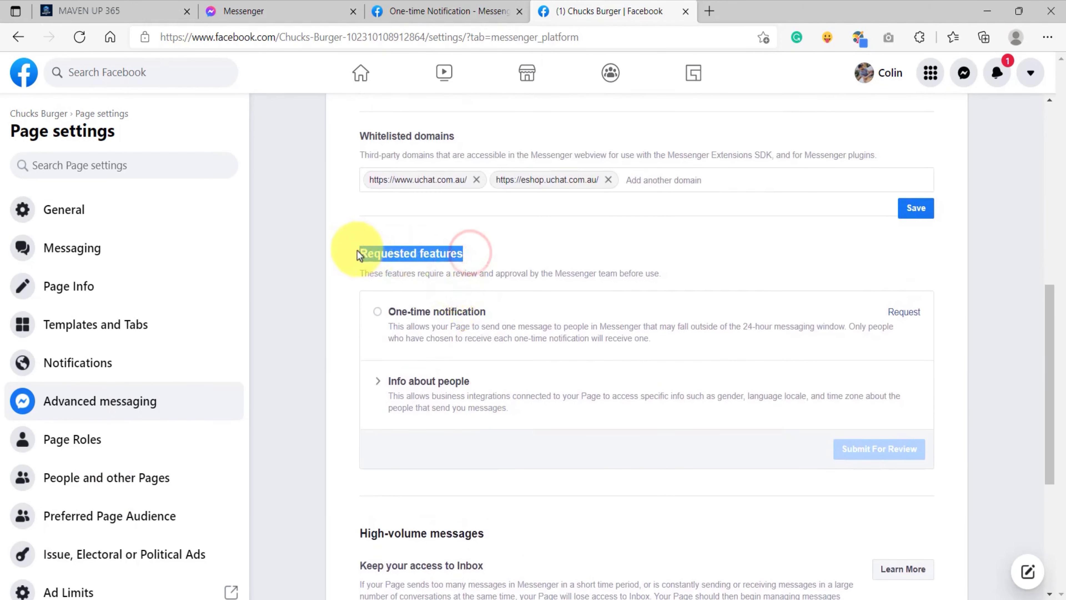
pyautogui.moveTo(388, 312); pyautogui.dragTo(511, 316)
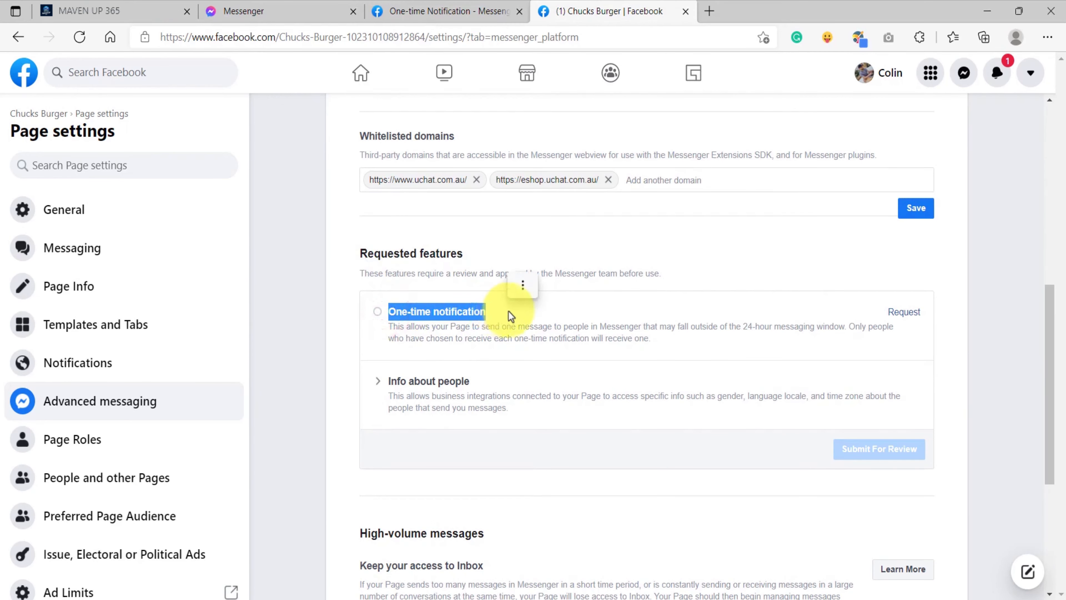
# - Request the One-time notification feature for the page, accept its terms, and return to the MAVEN UP 365 flow dashboard
pyautogui.click(904, 315)
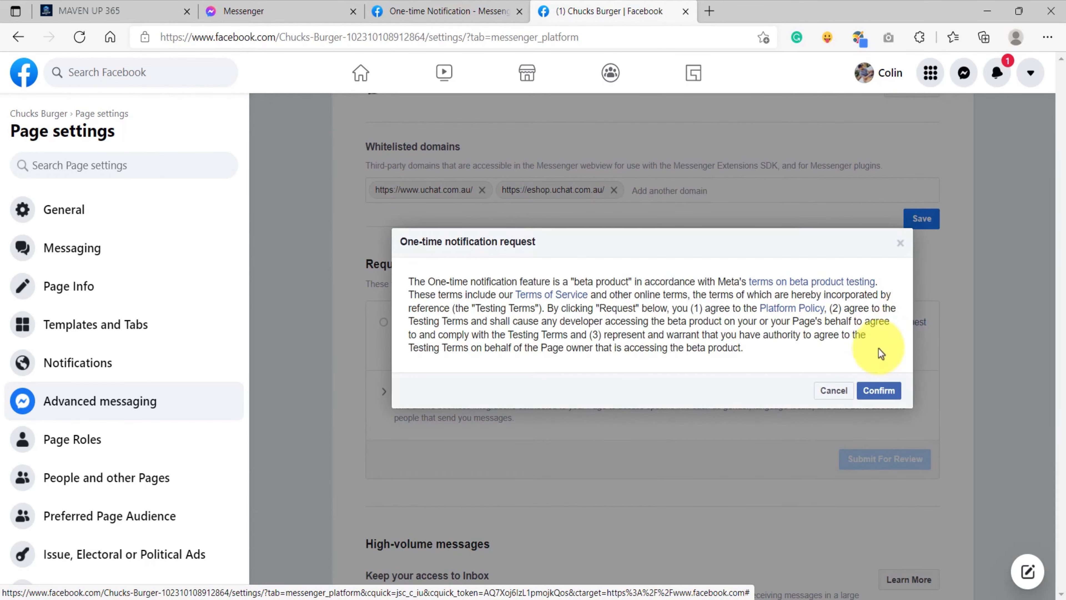
pyautogui.tripleClick(565, 241)
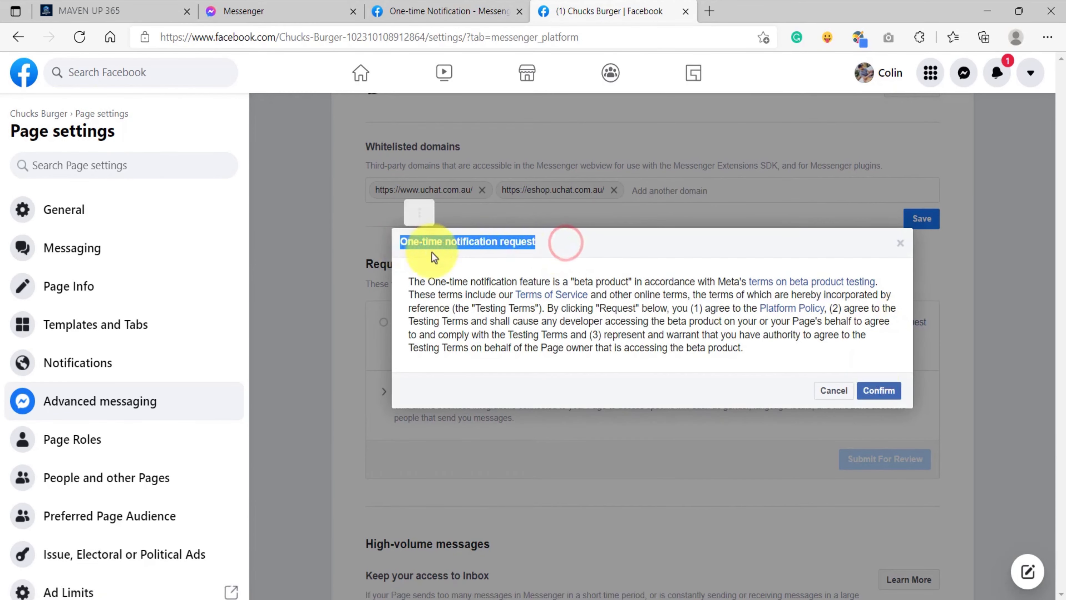
pyautogui.click(702, 301)
pyautogui.click(880, 391)
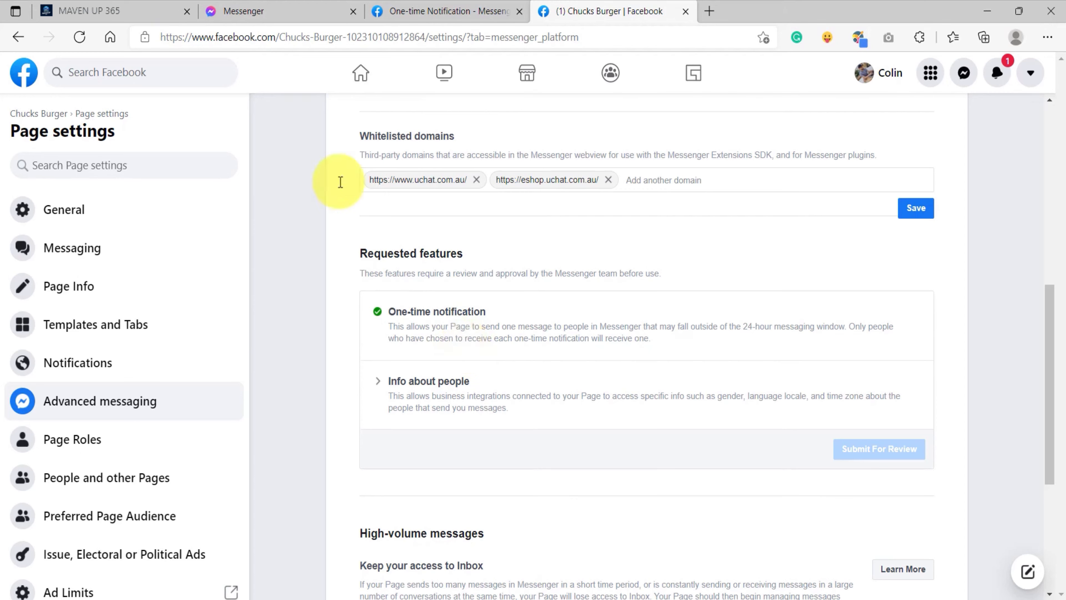
pyautogui.click(110, 12)
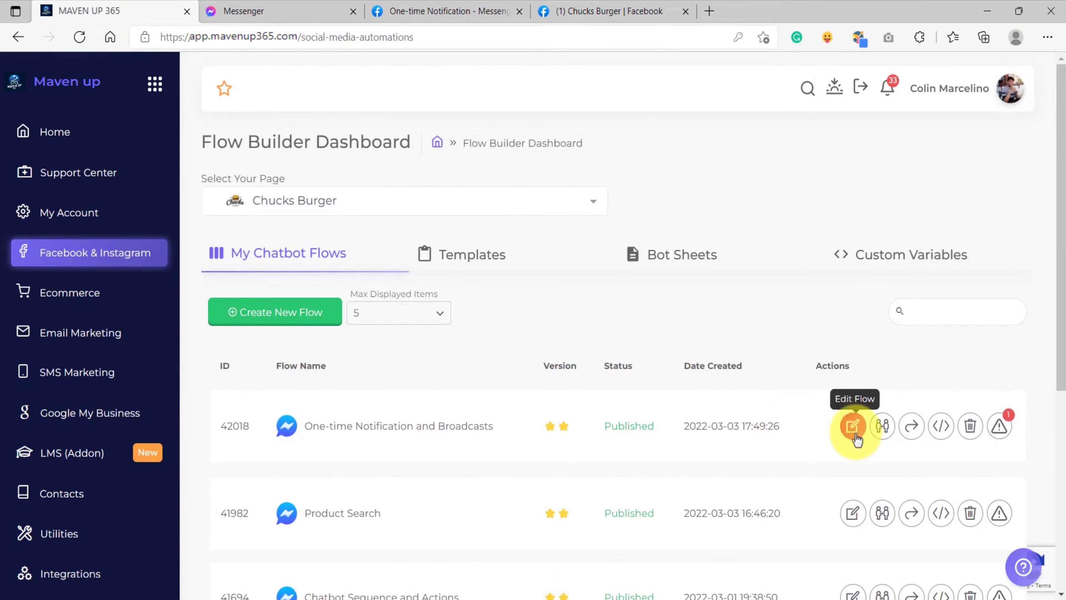
# - Save the "One-time Notification and Broadcasts" flow again in the flow builder and send a test of it to Messenger
pyautogui.click(855, 428)
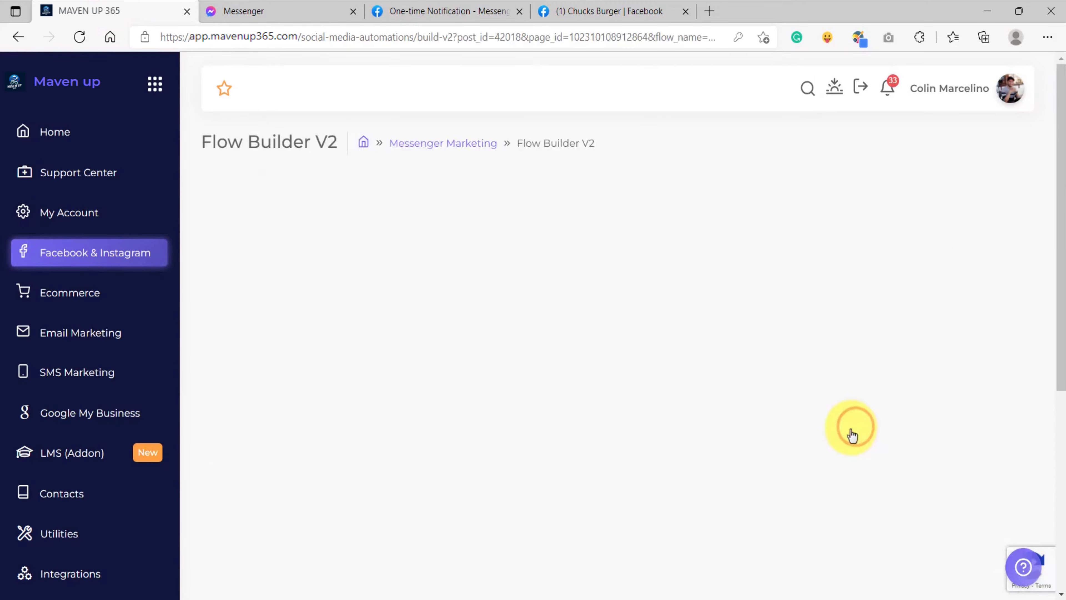
pyautogui.click(768, 138)
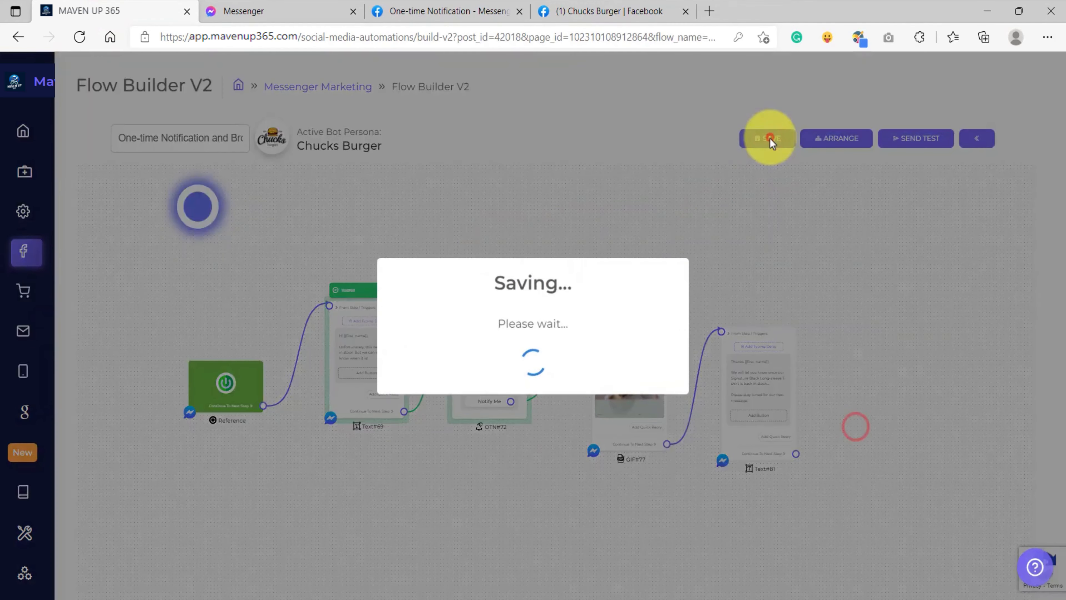
pyautogui.click(924, 139)
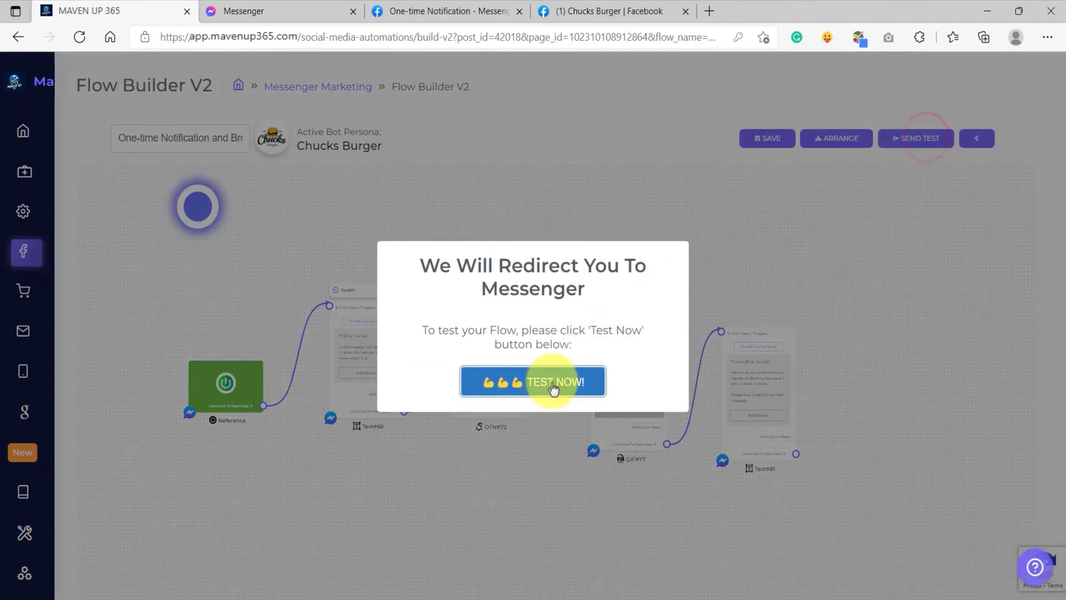
pyautogui.click(553, 382)
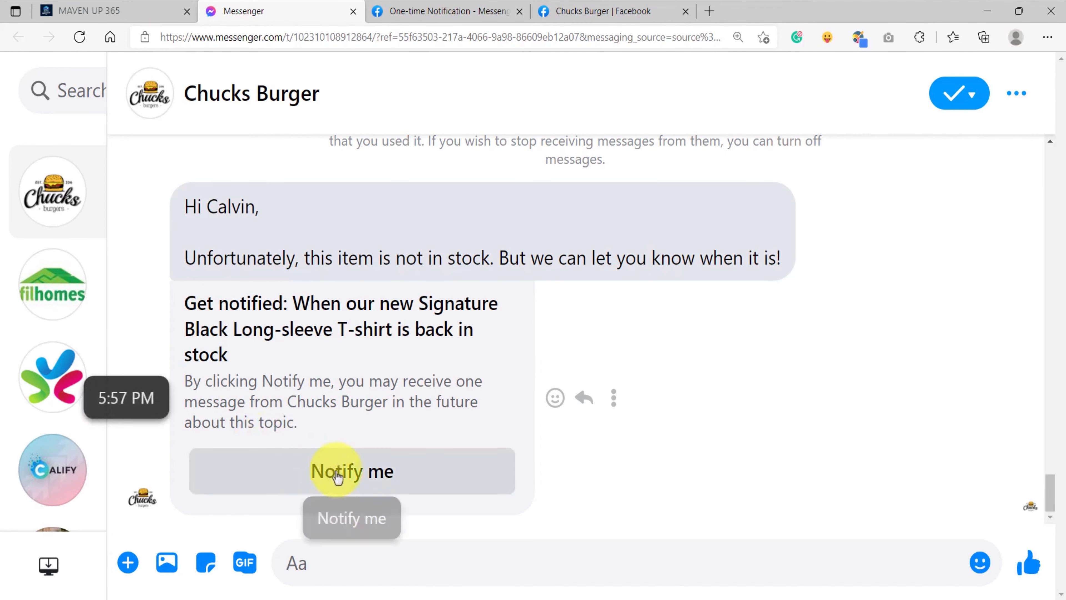
# - Opt in to the Signature Black Long-sleeve T-shirt back-in-stock notification in the Chucks Burger chat and review the bot's replies
pyautogui.click(358, 486)
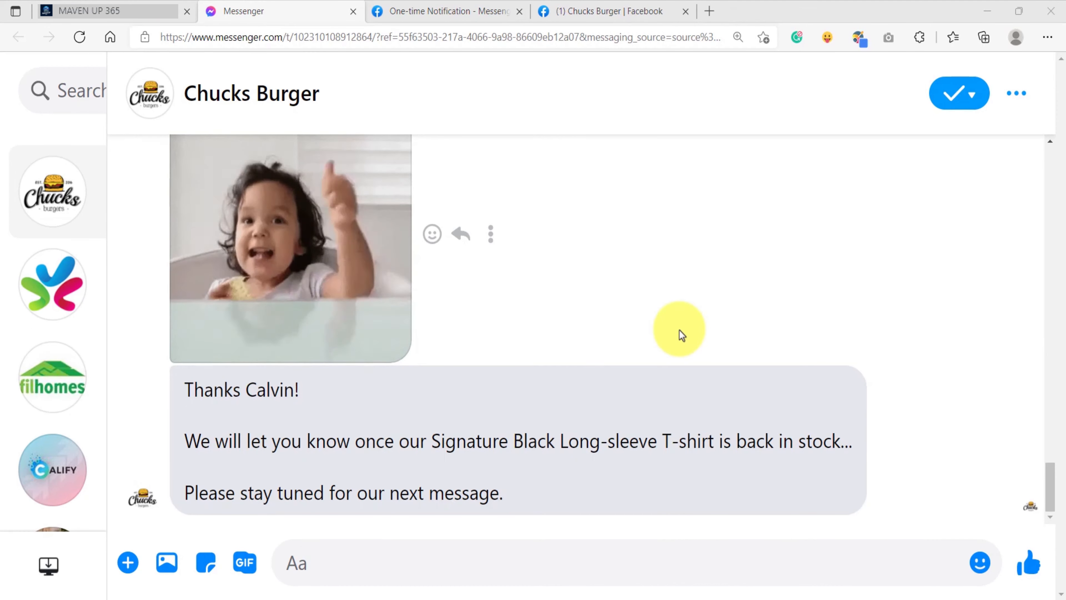
pyautogui.scroll(3, 672, 323)
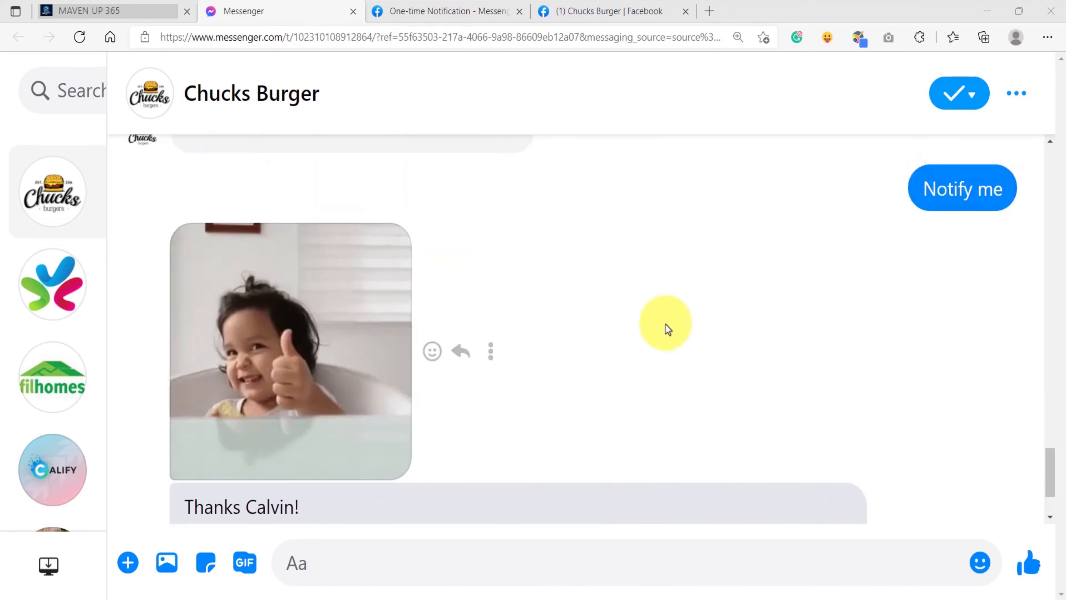
pyautogui.scroll(-3, 584, 336)
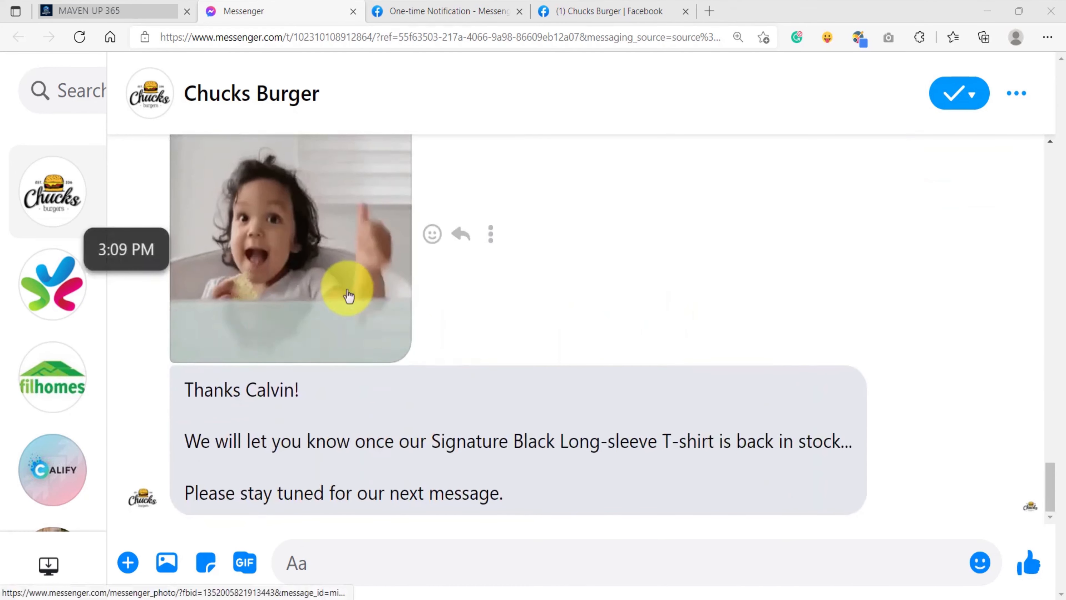
pyautogui.scroll(1, 374, 314)
pyautogui.scroll(-1, 374, 311)
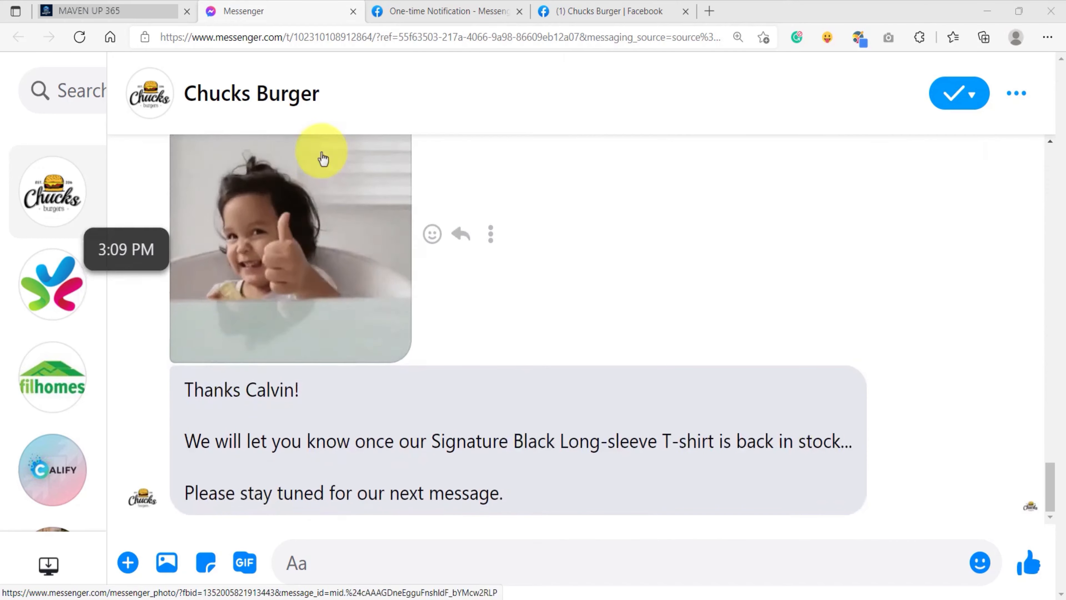
# - Compare the GIF and thank-you text blocks in the MAVEN UP 365 flow builder with the replies in the Chucks Burger Messenger chat
pyautogui.click(118, 19)
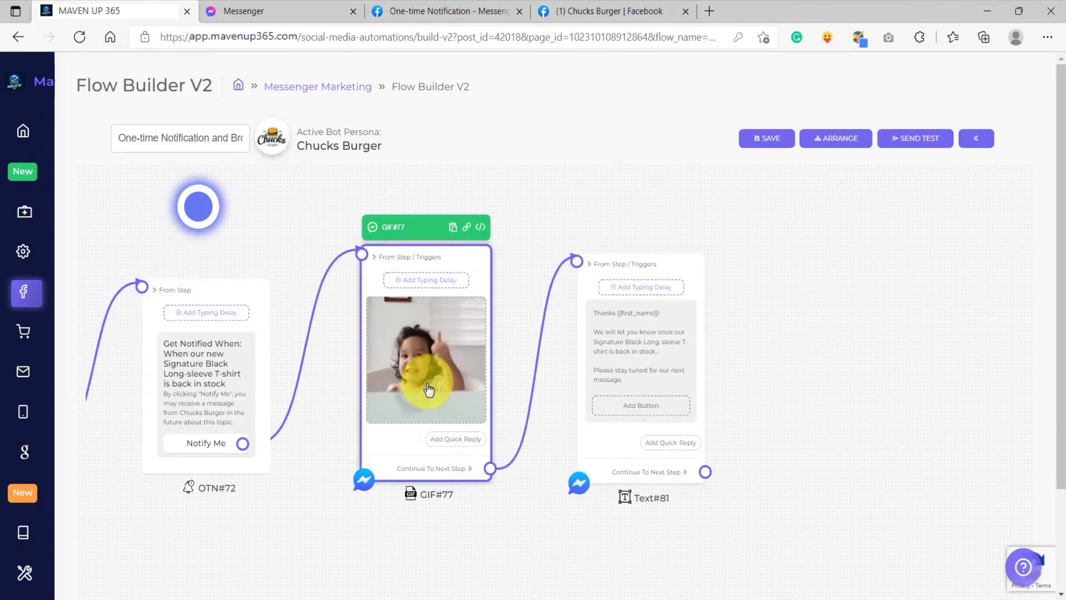
pyautogui.scroll(5, 428, 384)
pyautogui.scroll(-4, 478, 353)
pyautogui.moveTo(926, 348); pyautogui.dragTo(791, 362)
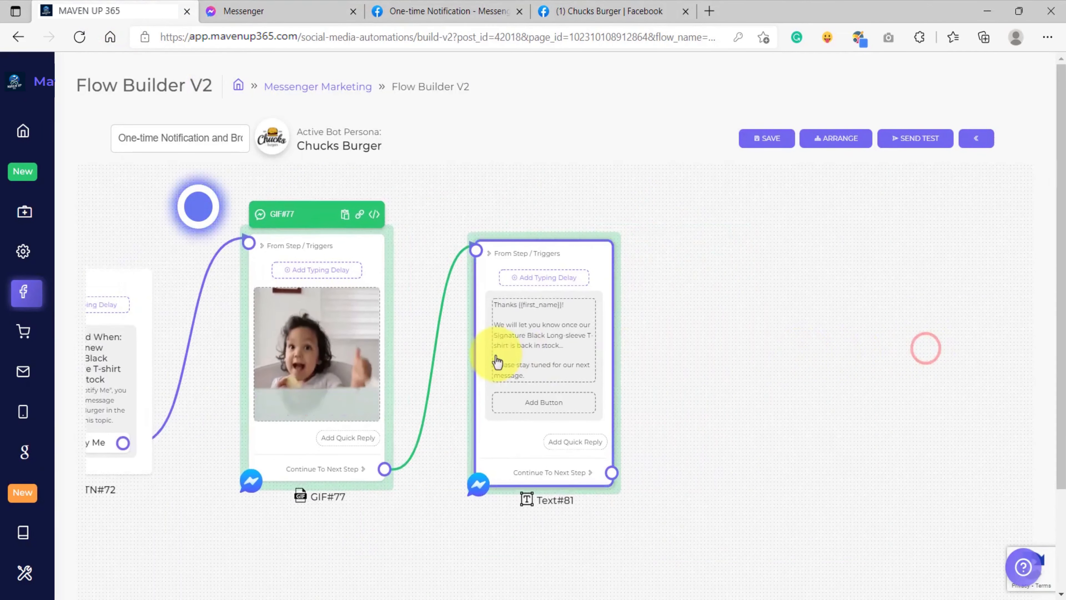
pyautogui.click(282, 11)
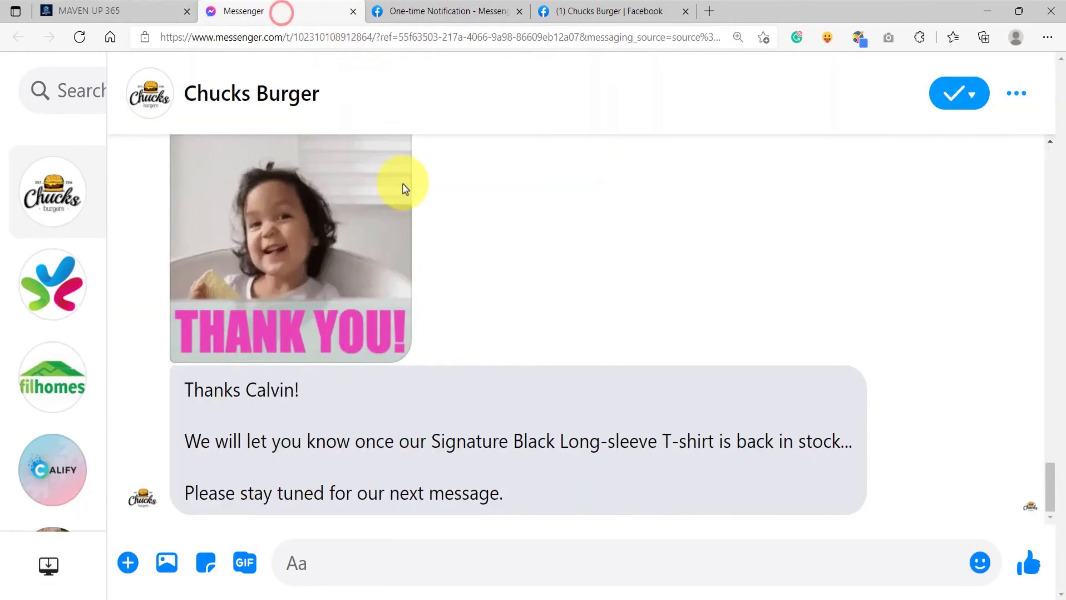
pyautogui.scroll(3, 519, 362)
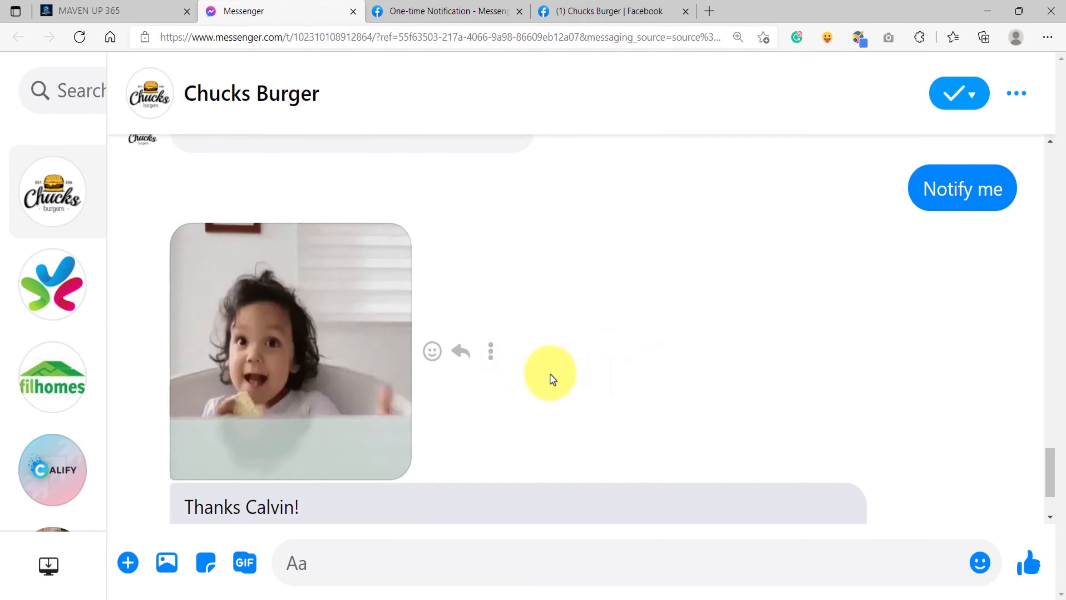
pyautogui.scroll(2, 551, 374)
pyautogui.scroll(-4, 542, 390)
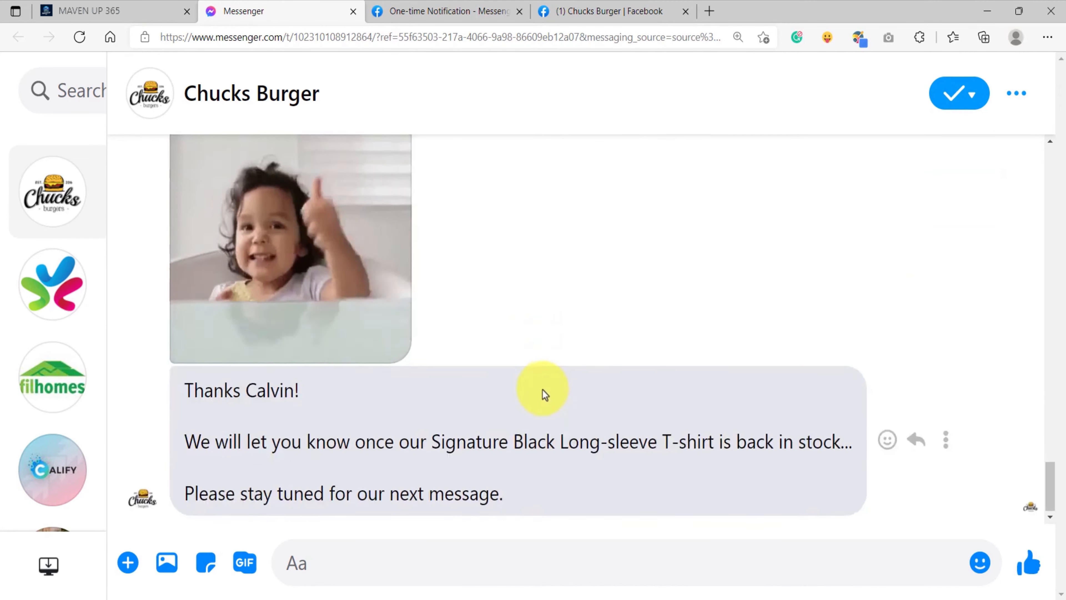